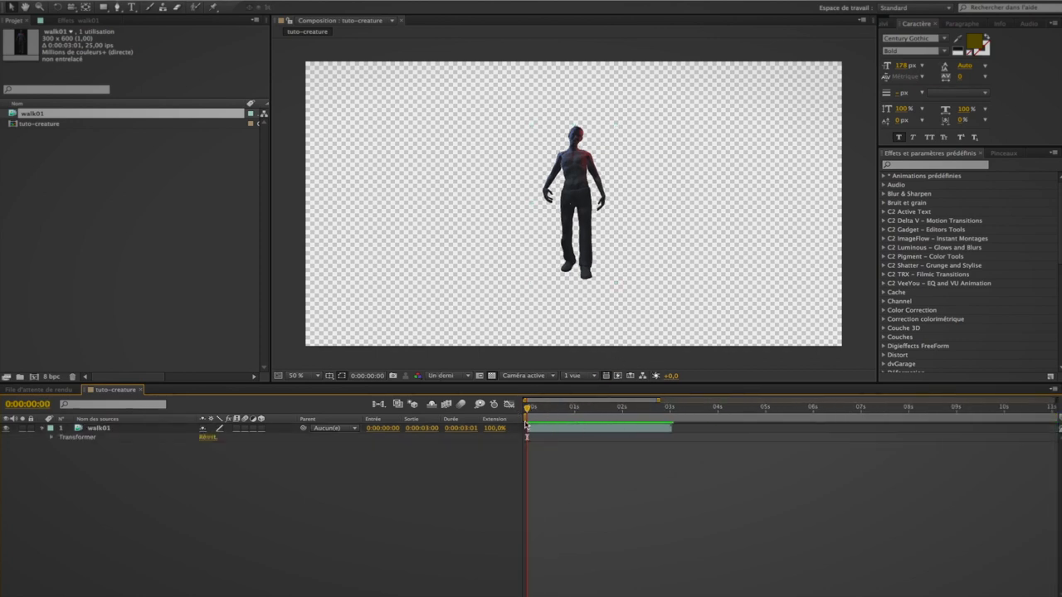
Step: Enable time remapping on the walk01 layer and extend the work area to the end of the composition
{"action": "left_click", "coordinate": [558, 432]}
{"action": "right_click", "coordinate": [143, 433]}
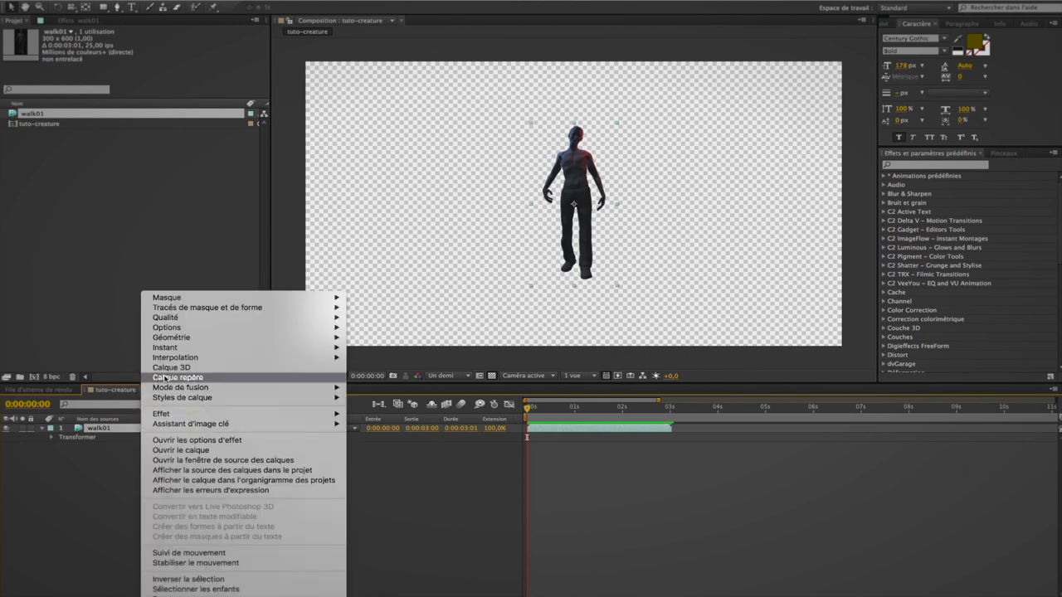
{"action": "mouse_move", "coordinate": [171, 348]}
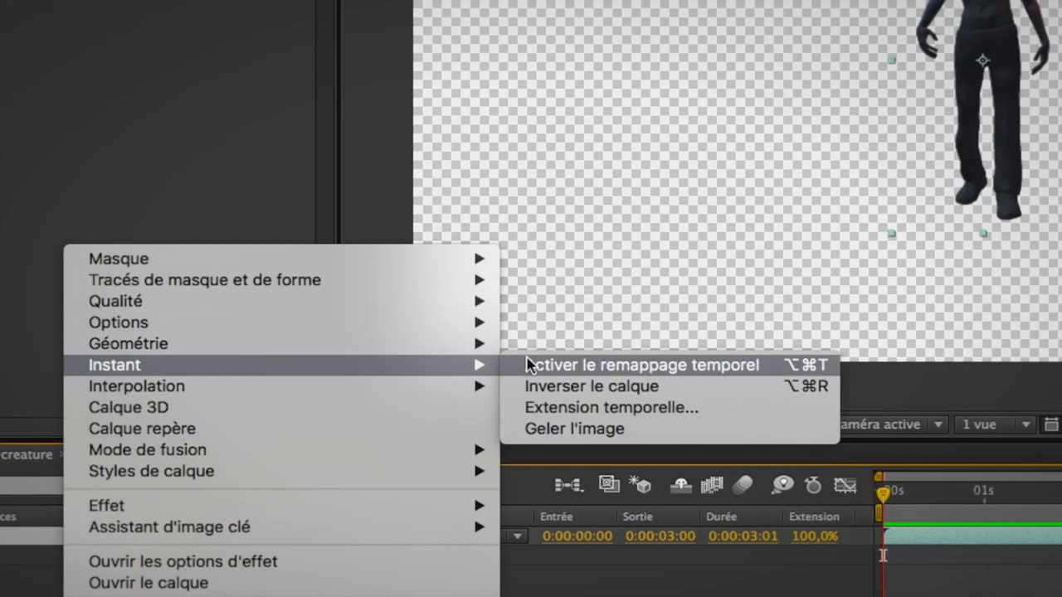
{"action": "left_click", "coordinate": [686, 373]}
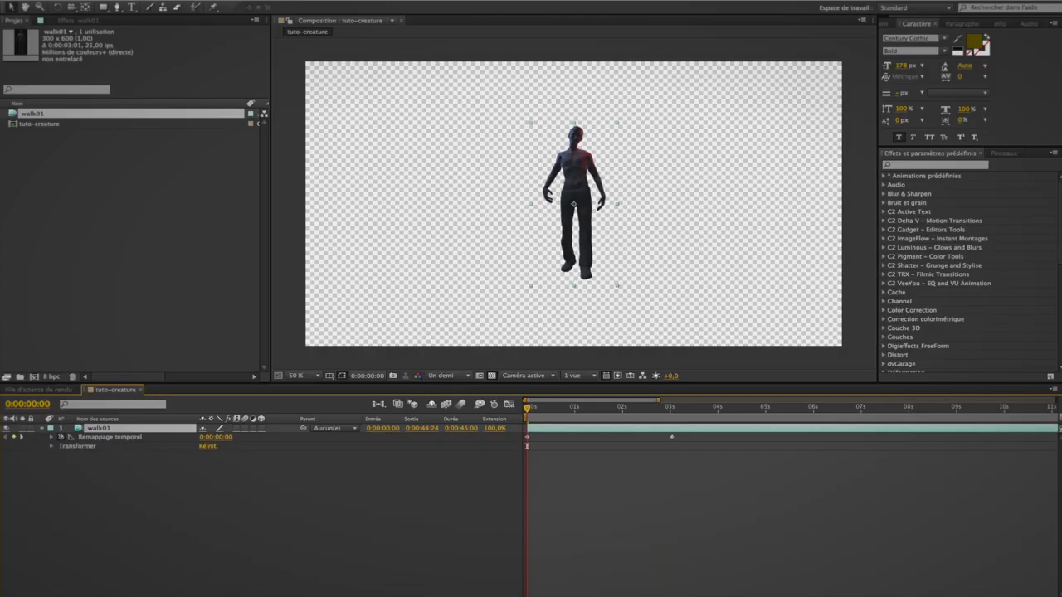
{"action": "left_click_drag", "start_coordinate": [658, 400], "coordinate": [1056, 400]}
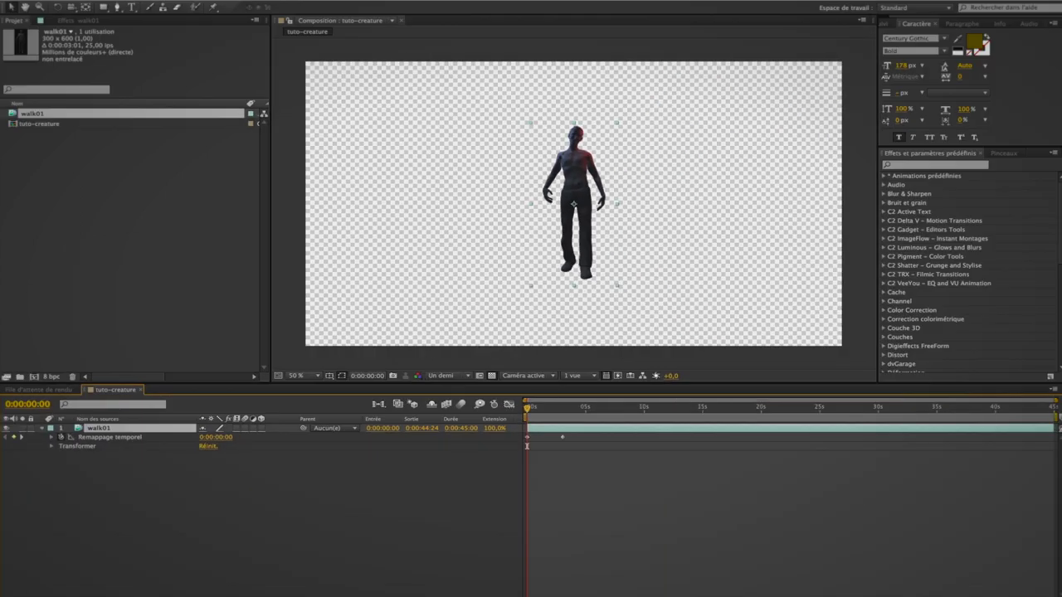
Step: Set the time remapping expression to loopOut(type = "cycle", numKeyframes = 0) and preview the looping walk
{"action": "left_click", "coordinate": [65, 437]}
{"action": "key", "text": "ctrl+z"}
{"action": "left_click", "coordinate": [52, 438]}
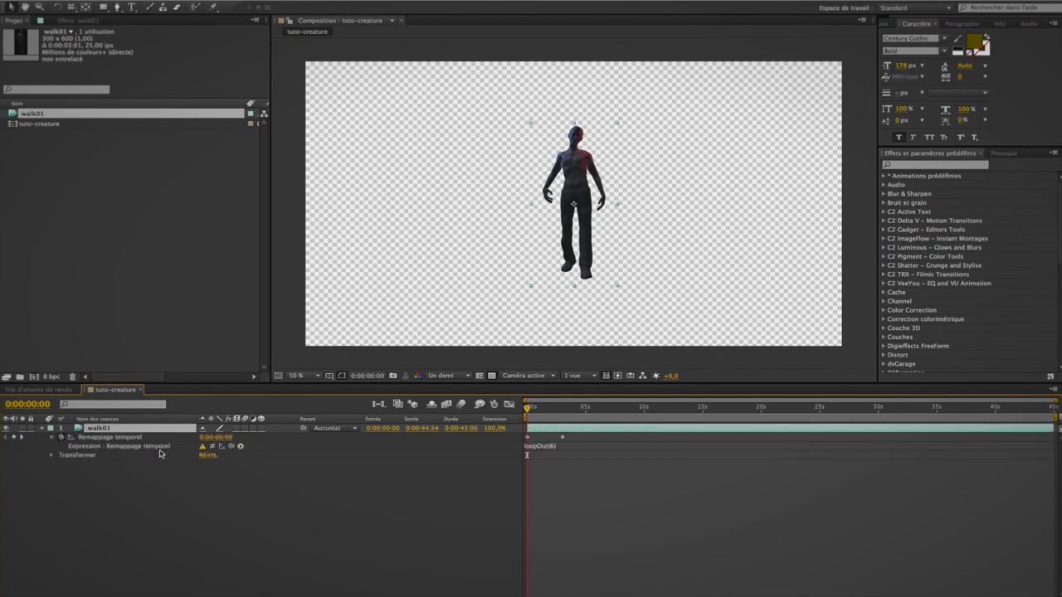
{"action": "left_click", "coordinate": [240, 448]}
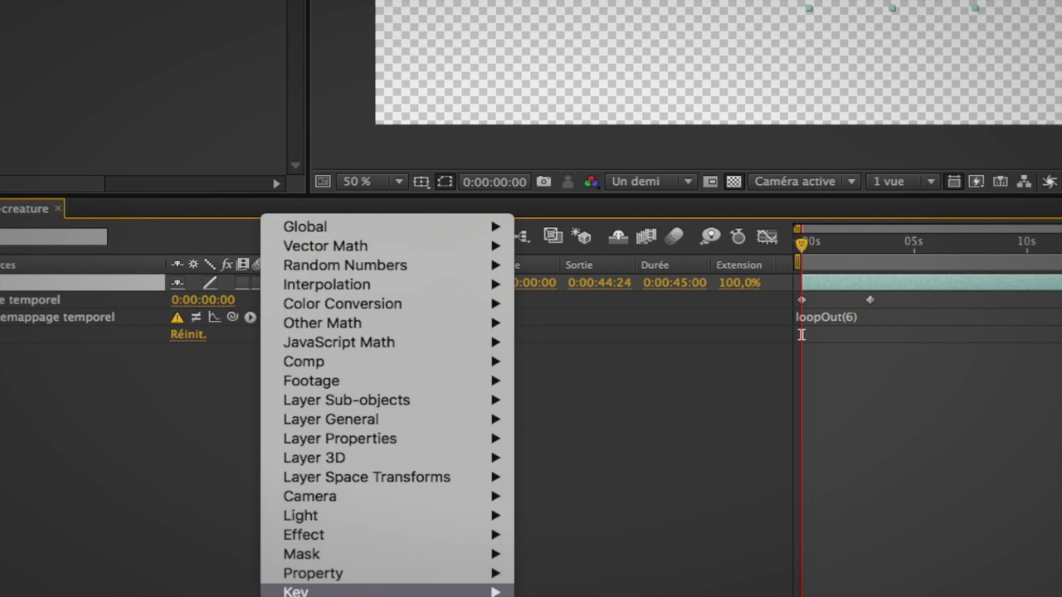
{"action": "mouse_move", "coordinate": [298, 576]}
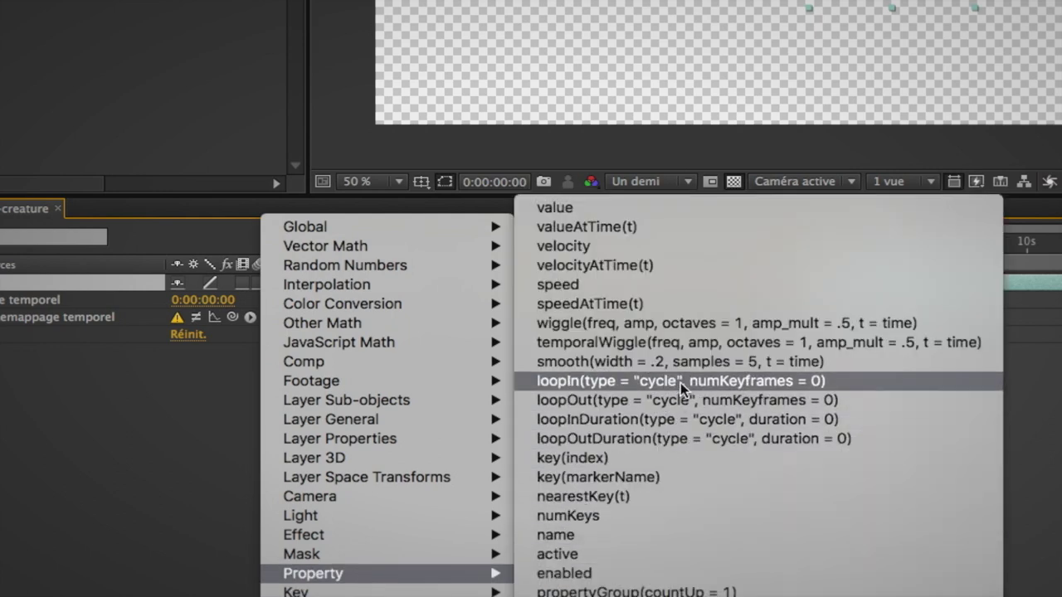
{"action": "left_click", "coordinate": [895, 400]}
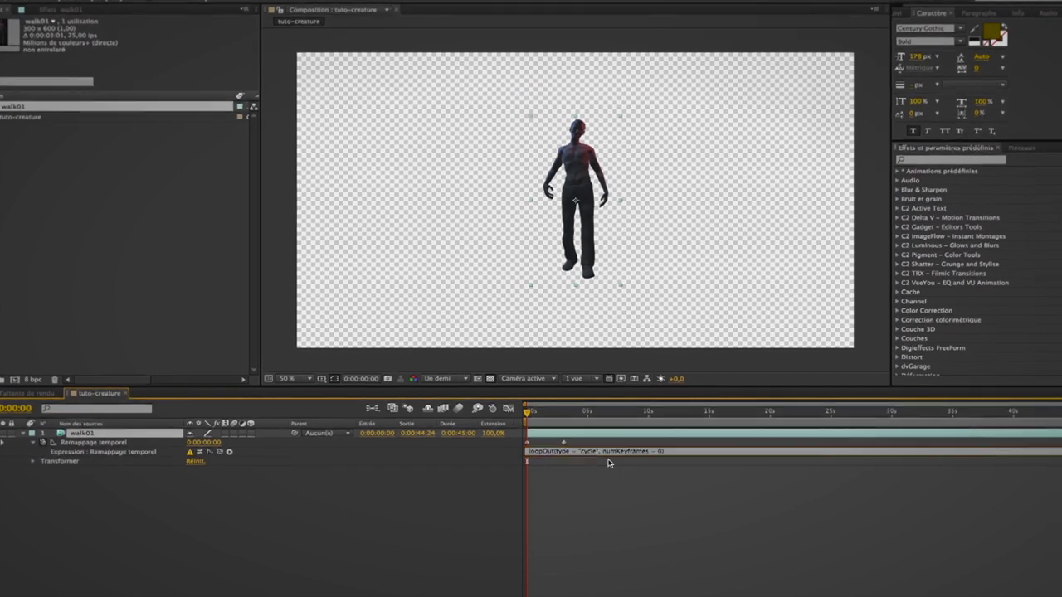
{"action": "key", "text": "KP_0"}
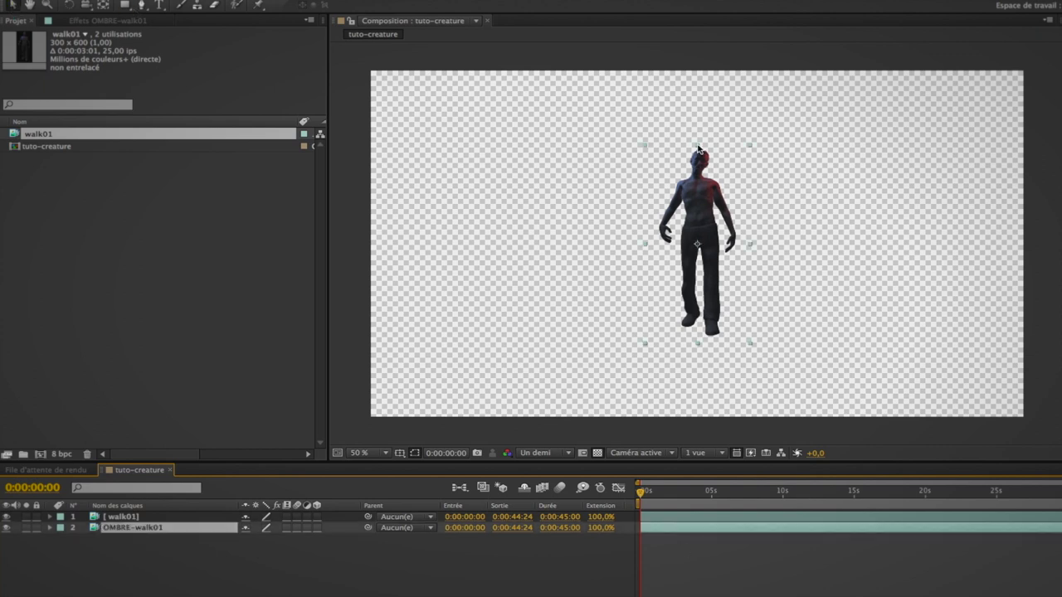
Step: Flip the OMBRE-walk01 layer vertically and place it upside down directly beneath the character's feet
{"action": "scroll", "coordinate": [696, 182], "scroll_direction": "up", "scroll_amount": 4}
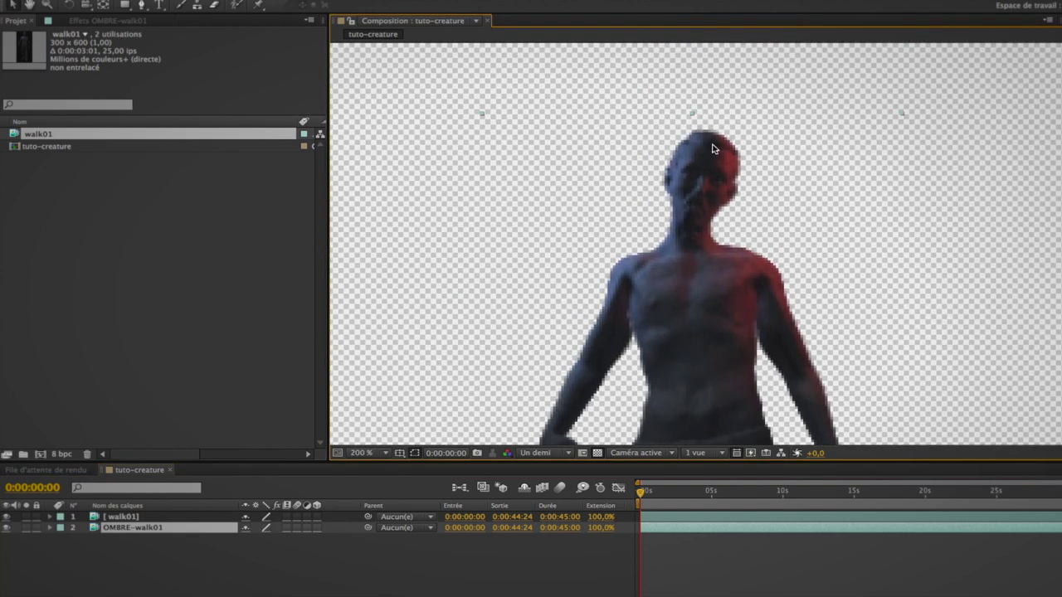
{"action": "scroll", "coordinate": [692, 114], "scroll_direction": "down", "scroll_amount": 7}
{"action": "scroll", "coordinate": [694, 360], "scroll_direction": "up", "scroll_amount": 4}
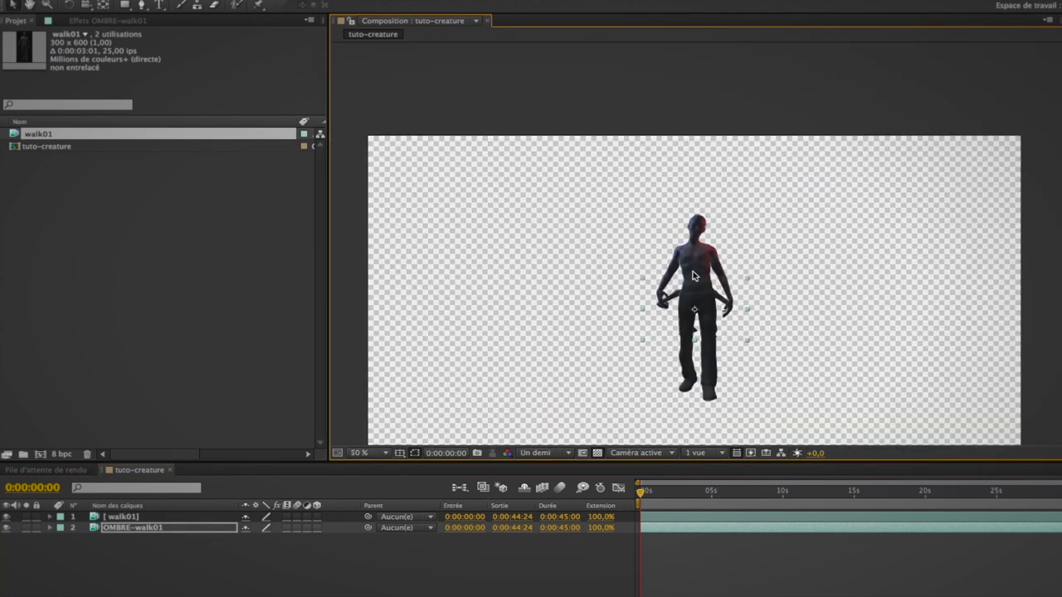
{"action": "scroll", "coordinate": [701, 288], "scroll_direction": "down", "scroll_amount": 2}
{"action": "scroll", "coordinate": [783, 249], "scroll_direction": "up", "scroll_amount": 2}
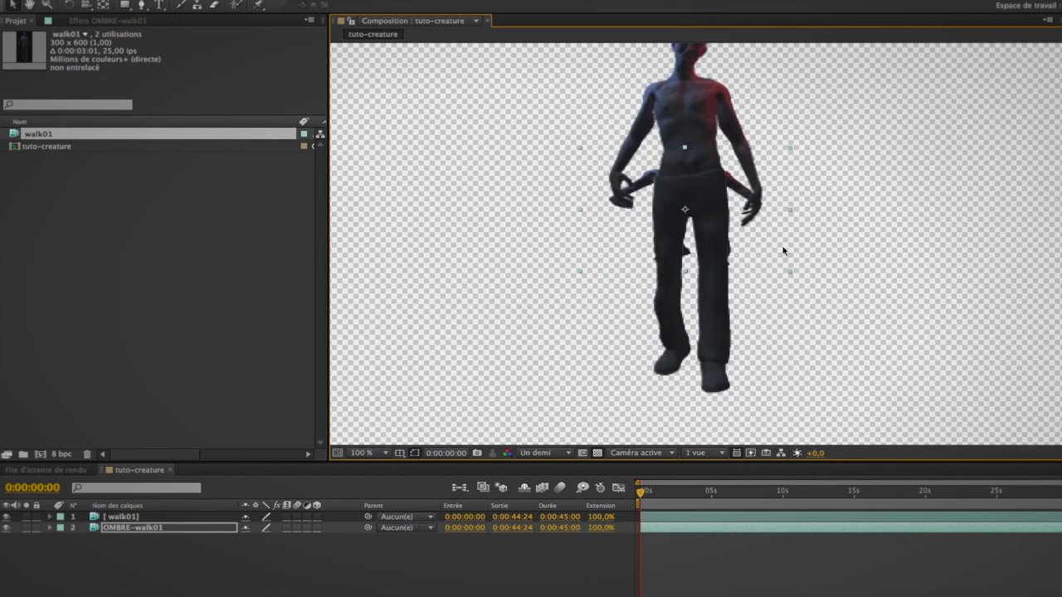
{"action": "left_click_drag", "start_coordinate": [685, 147], "coordinate": [716, 371]}
{"action": "scroll", "coordinate": [715, 365], "scroll_direction": "down", "scroll_amount": 2}
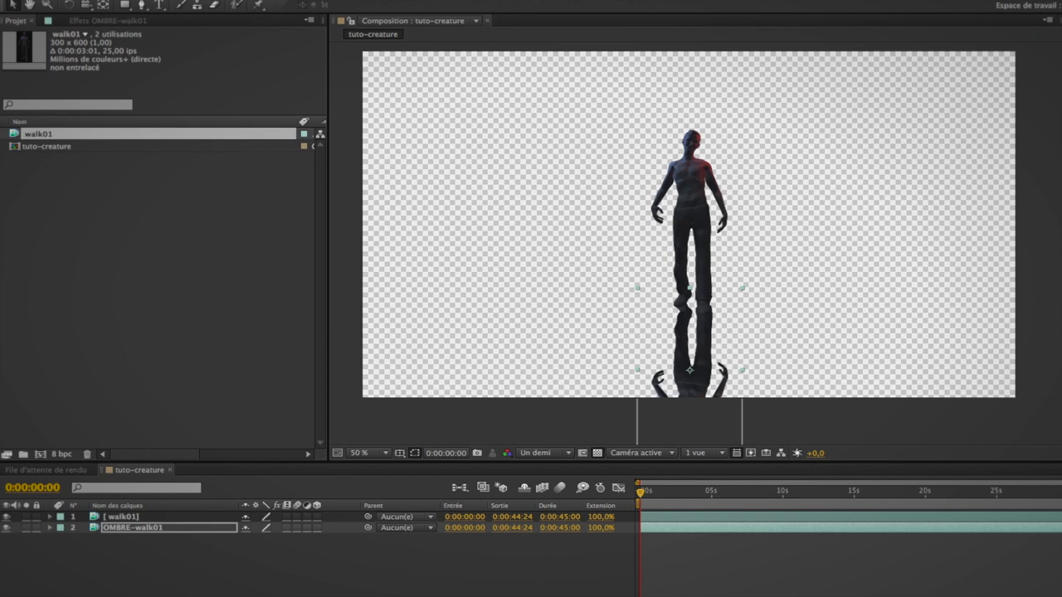
Step: Apply a Niveaux effect to the OMBRE-walk01 layer with output black at 0 and output white at 20
{"action": "left_click", "coordinate": [663, 545]}
{"action": "left_click", "coordinate": [117, 527]}
{"action": "key", "text": "super+alt+shift+e"}
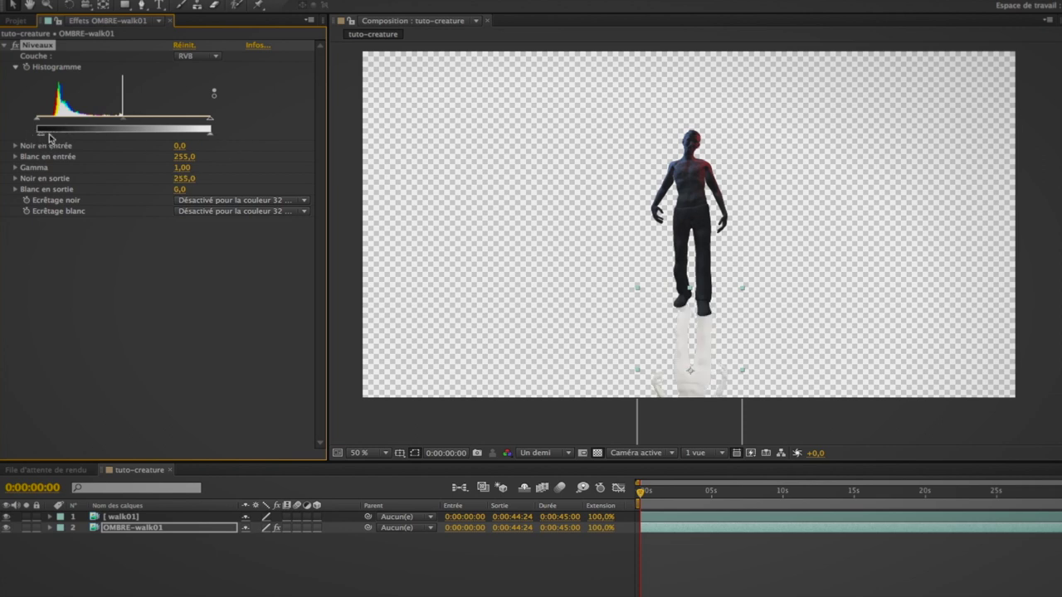
{"action": "mouse_move", "coordinate": [46, 134]}
{"action": "left_mouse_down"}
{"action": "mouse_move", "coordinate": [74, 132]}
{"action": "mouse_move", "coordinate": [29, 134]}
{"action": "left_mouse_up"}
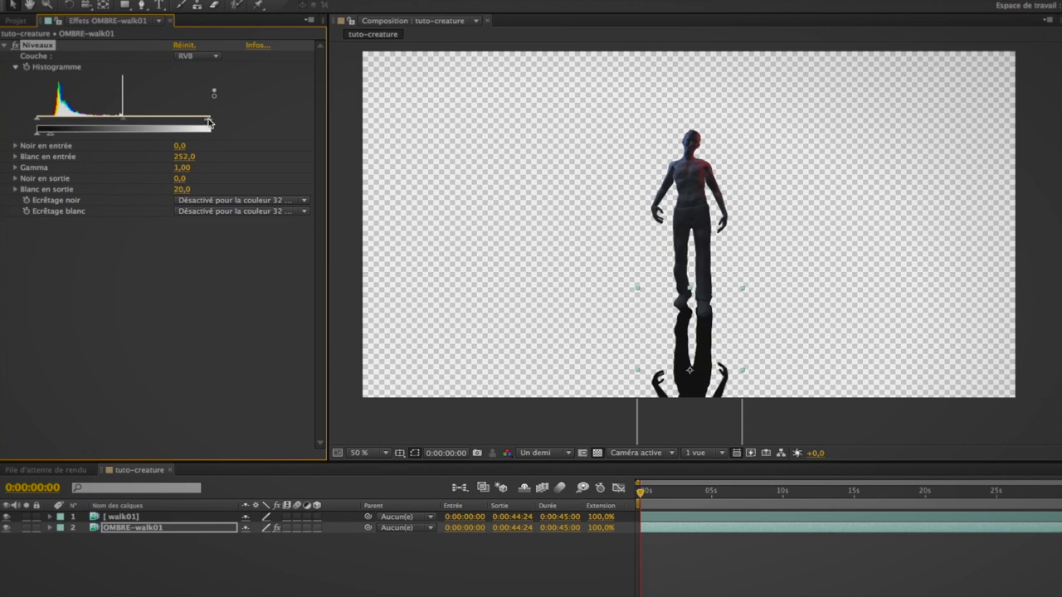
Step: Flatten the upside-down OMBRE-walk01 silhouette vertically so it lies as a short shadow just below the feet
{"action": "scroll", "coordinate": [725, 331], "scroll_direction": "down", "scroll_amount": 2}
{"action": "scroll", "coordinate": [725, 332], "scroll_direction": "up", "scroll_amount": 2}
{"action": "scroll", "coordinate": [722, 330], "scroll_direction": "down", "scroll_amount": 4}
{"action": "scroll", "coordinate": [721, 327], "scroll_direction": "up", "scroll_amount": 2}
{"action": "left_click_drag", "start_coordinate": [694, 350], "coordinate": [700, 296]}
{"action": "scroll", "coordinate": [701, 296], "scroll_direction": "up", "scroll_amount": 6}
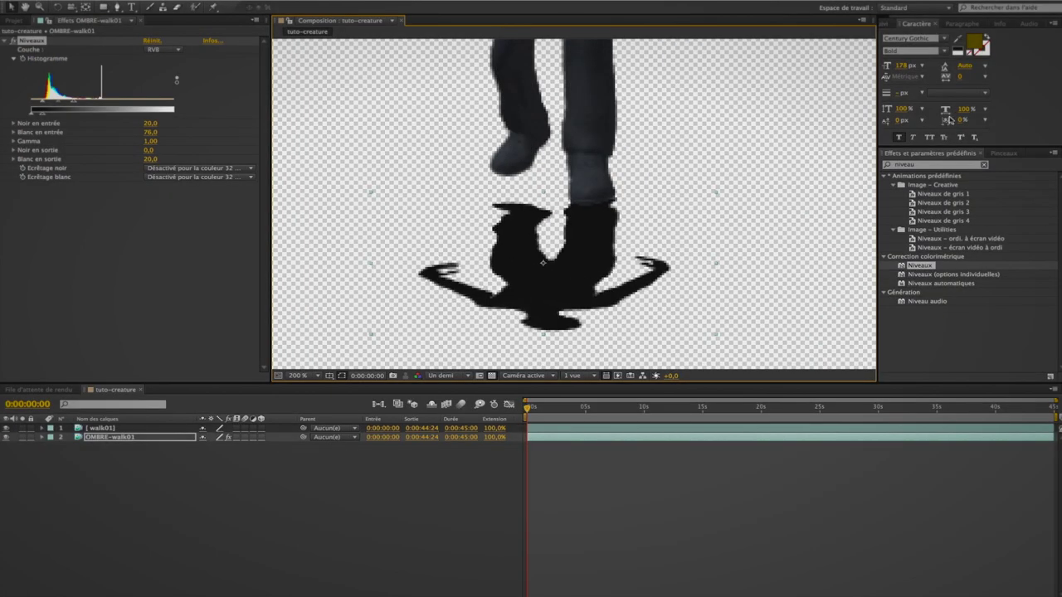
Step: Apply the Flou accéléré effect to the OMBRE-walk01 layer with an intensity of 26
{"action": "double_click", "coordinate": [931, 164]}
{"action": "type", "text": "flou"}
{"action": "left_click_drag", "start_coordinate": [935, 302], "coordinate": [137, 440]}
{"action": "mouse_move", "coordinate": [148, 195]}
{"action": "left_mouse_down"}
{"action": "mouse_move", "coordinate": [168, 197]}
{"action": "mouse_move", "coordinate": [147, 199]}
{"action": "left_mouse_up"}
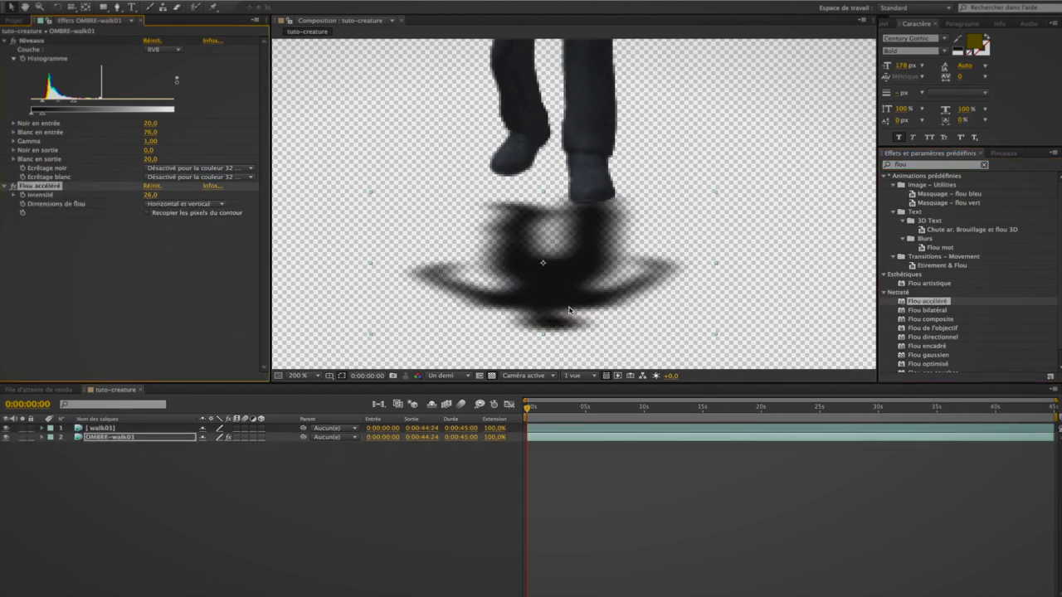
Step: Reduce the height of the blurred shadow, keeping it against the feet, and preview the walk
{"action": "left_click_drag", "start_coordinate": [549, 333], "coordinate": [548, 285]}
{"action": "scroll", "coordinate": [575, 284], "scroll_direction": "down", "scroll_amount": 2}
{"action": "left_click", "coordinate": [511, 412]}
{"action": "key", "text": "KP_0"}
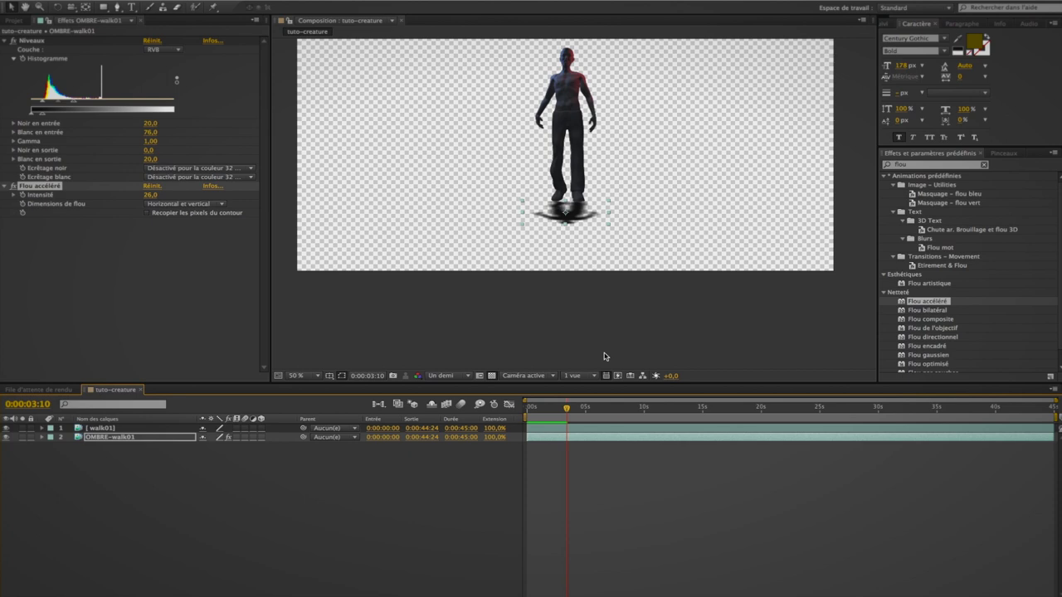
Step: Flatten the shadow into a thin strip under the feet and raise its Flou accéléré intensity to 51
{"action": "scroll", "coordinate": [571, 215], "scroll_direction": "up", "scroll_amount": 3}
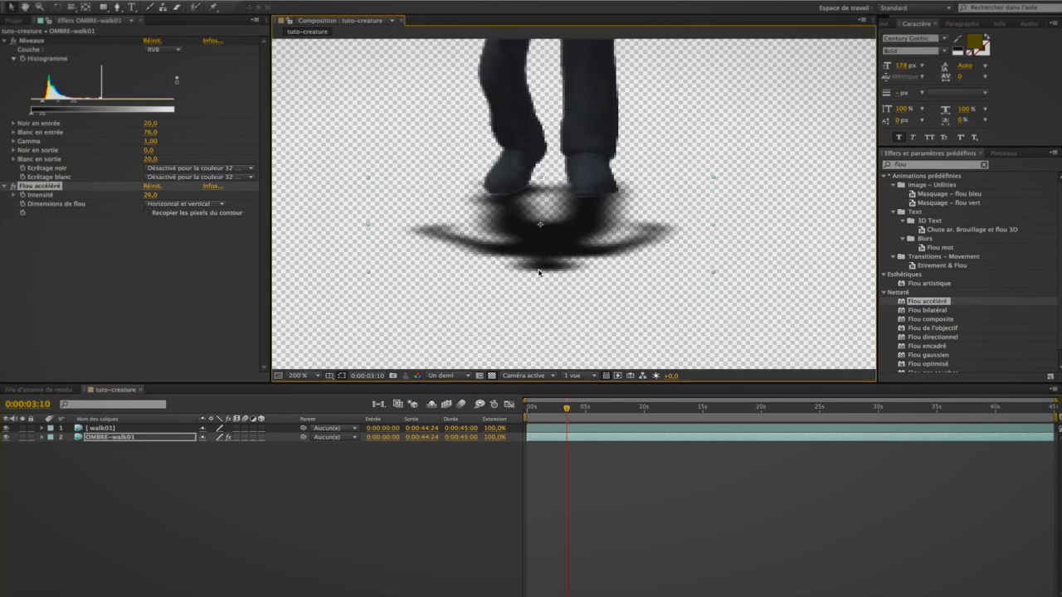
{"action": "left_click_drag", "start_coordinate": [573, 237], "coordinate": [593, 218]}
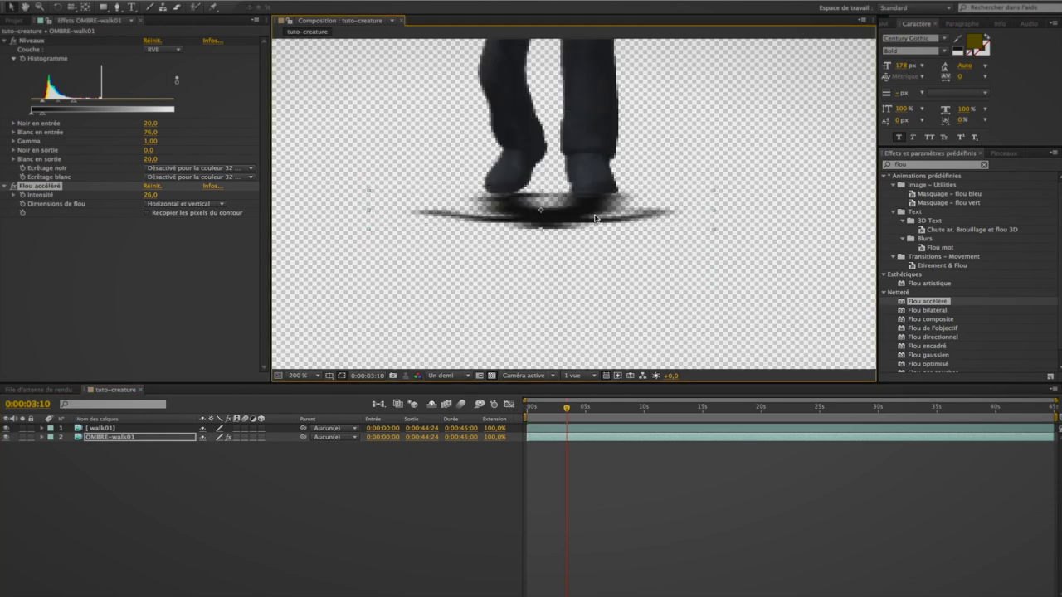
{"action": "left_click_drag", "start_coordinate": [150, 196], "coordinate": [159, 197]}
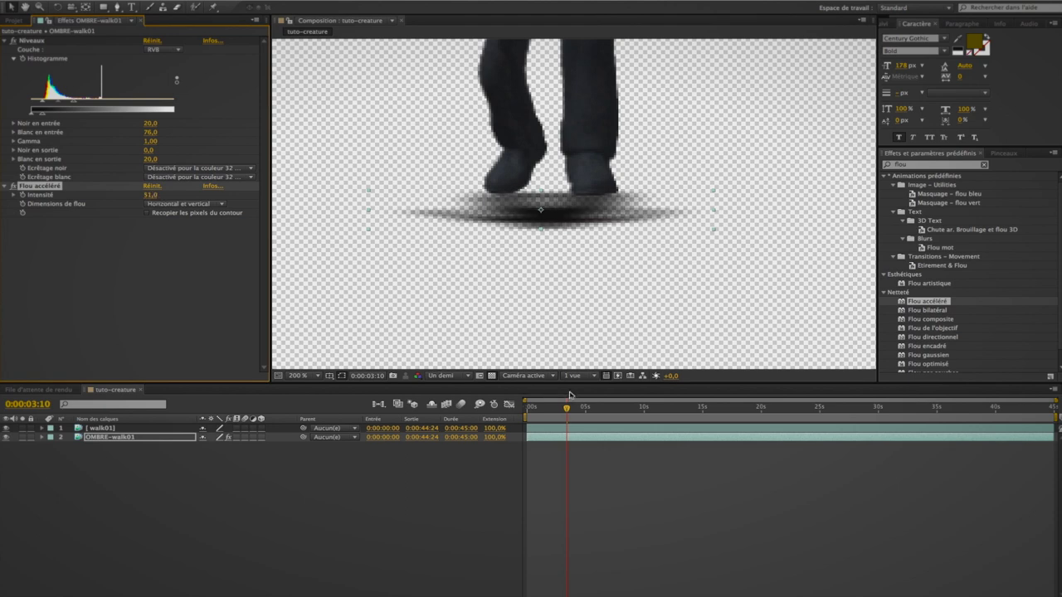
{"action": "left_click_drag", "start_coordinate": [562, 219], "coordinate": [561, 214]}
Step: Preview the walk, fine-tune the shadow's placement under the feet, and play the animation again from the start
{"action": "key", "text": "Home"}
{"action": "scroll", "coordinate": [575, 294], "scroll_direction": "down", "scroll_amount": 4}
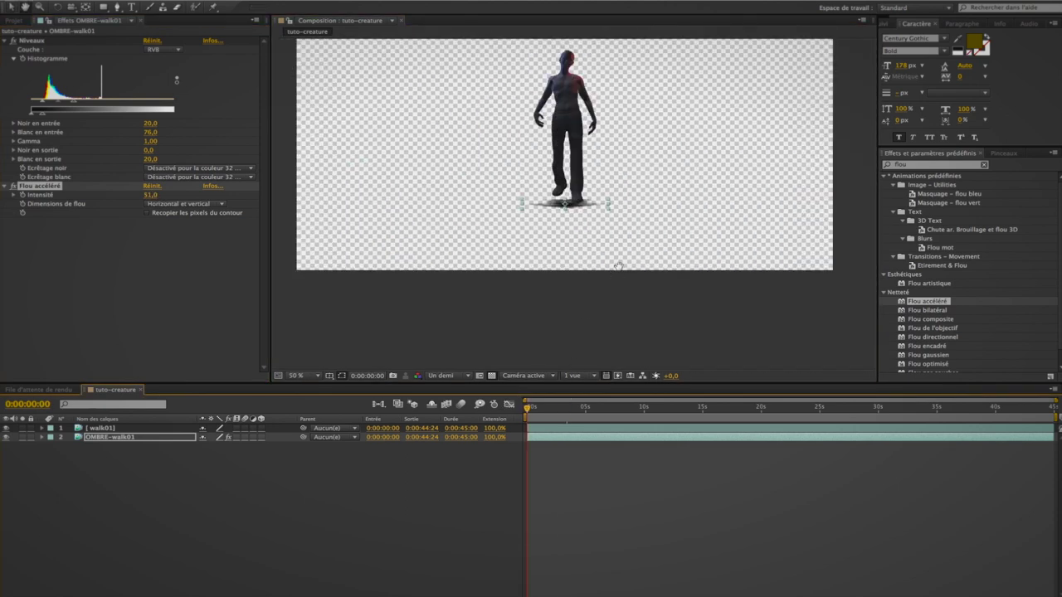
{"action": "key", "text": "space"}
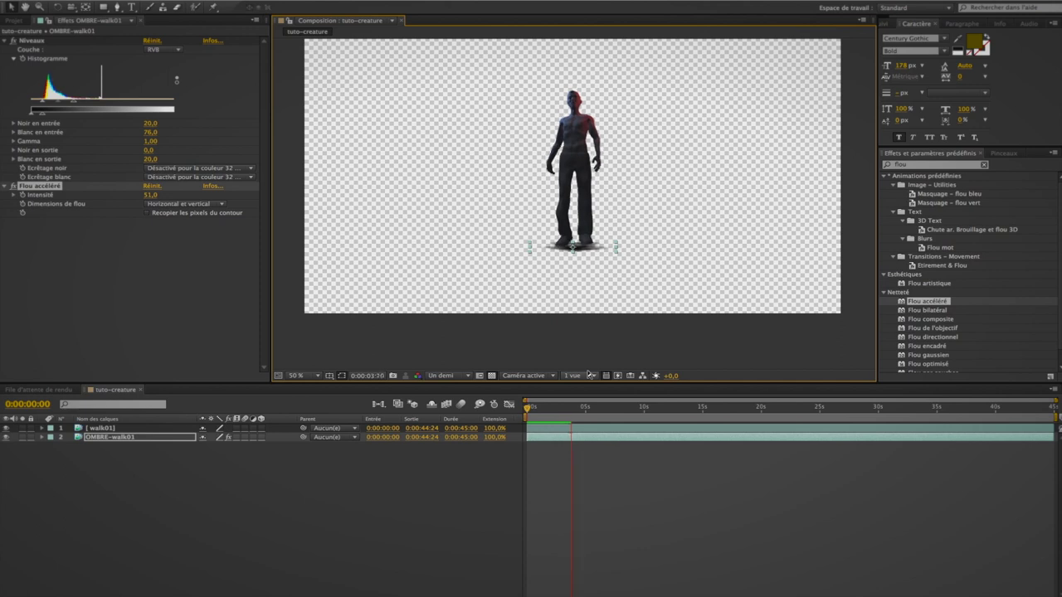
{"action": "scroll", "coordinate": [579, 297], "scroll_direction": "up", "scroll_amount": 4}
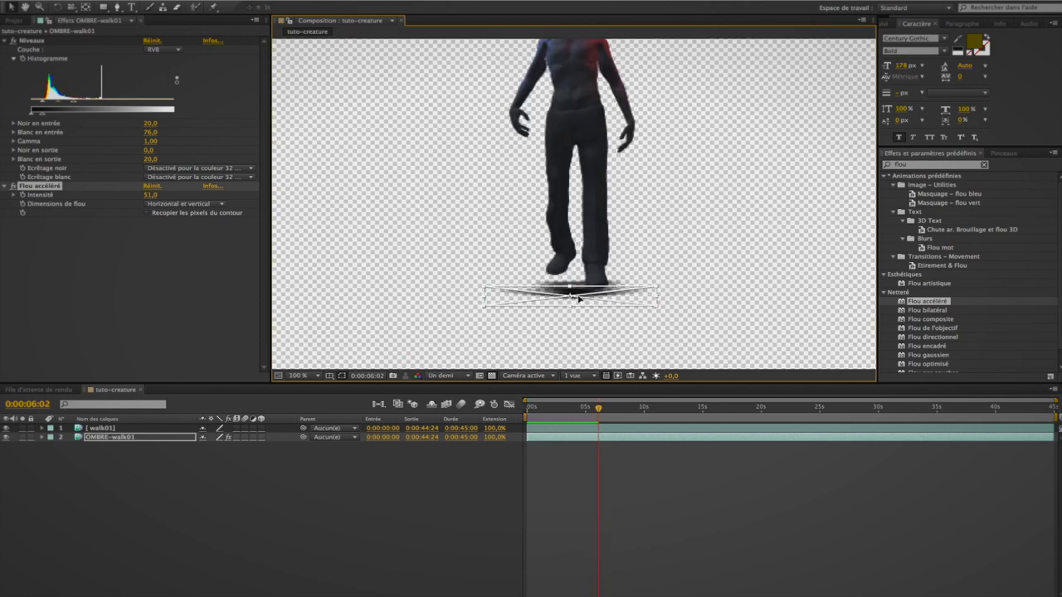
{"action": "key", "text": "Home"}
{"action": "scroll", "coordinate": [601, 301], "scroll_direction": "down", "scroll_amount": 4}
{"action": "key", "text": "space"}
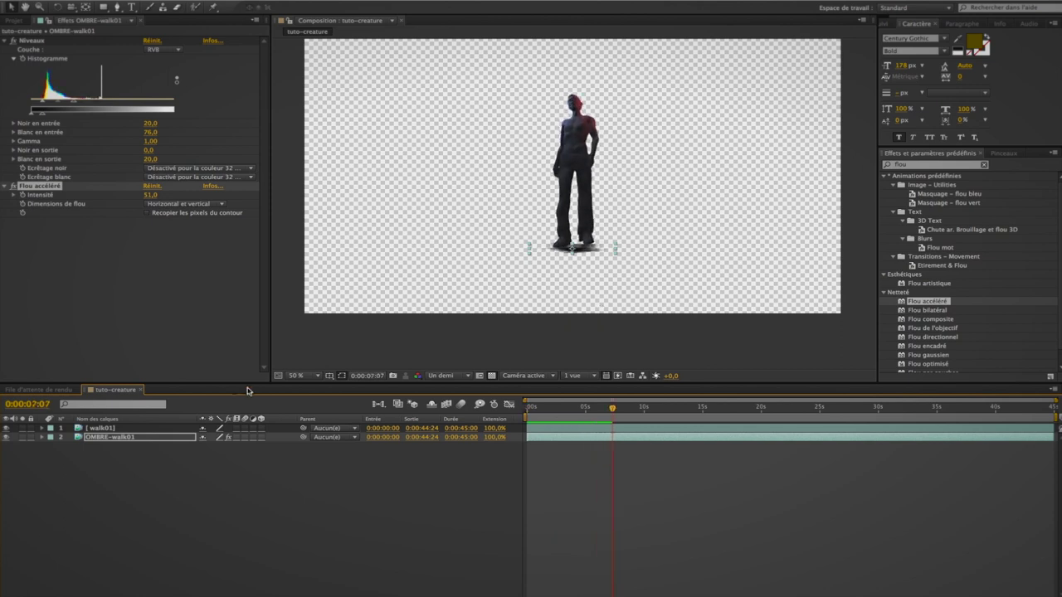
Step: Set the opacity of the OMBRE-walk01 layer to 70%
{"action": "left_click", "coordinate": [42, 437]}
{"action": "left_click", "coordinate": [51, 447]}
{"action": "left_click", "coordinate": [51, 464]}
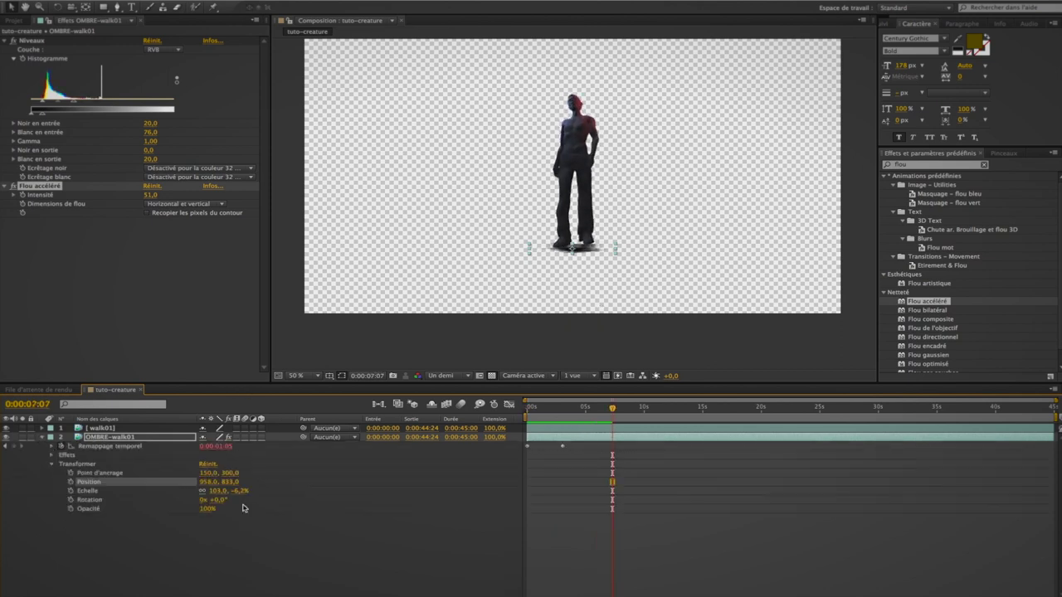
{"action": "type", "text": "70"}
{"action": "key", "text": "Return"}
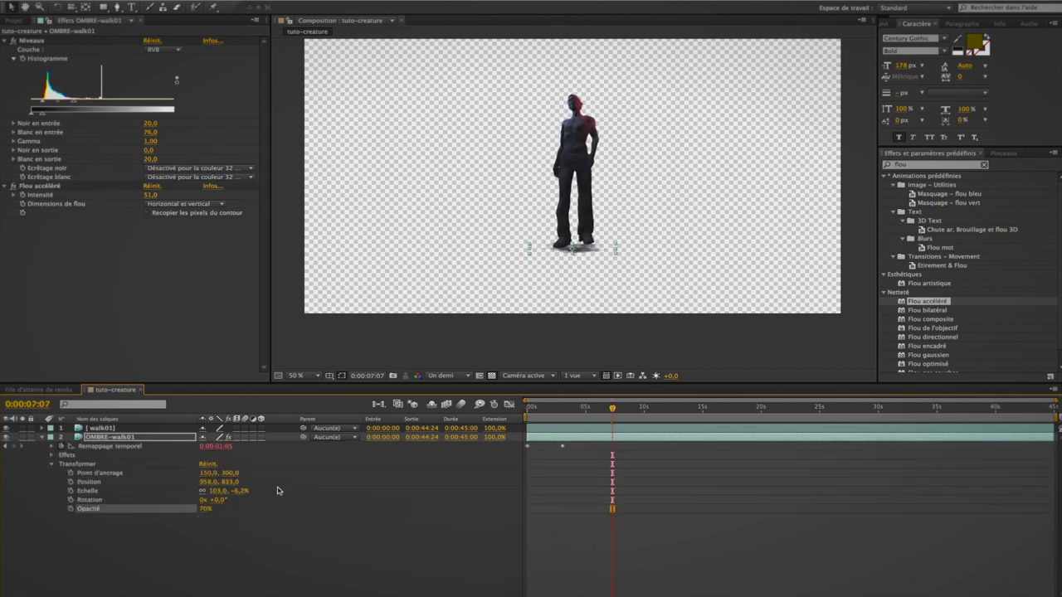
Step: Set the blending mode of the OMBRE-walk01 layer to Produit and preview the animation from the start
{"action": "key", "text": "F4"}
{"action": "left_click", "coordinate": [218, 437]}
{"action": "left_click", "coordinate": [233, 232]}
{"action": "left_click", "coordinate": [41, 437]}
{"action": "left_click_drag", "start_coordinate": [528, 407], "coordinate": [492, 407]}
{"action": "key", "text": "space"}
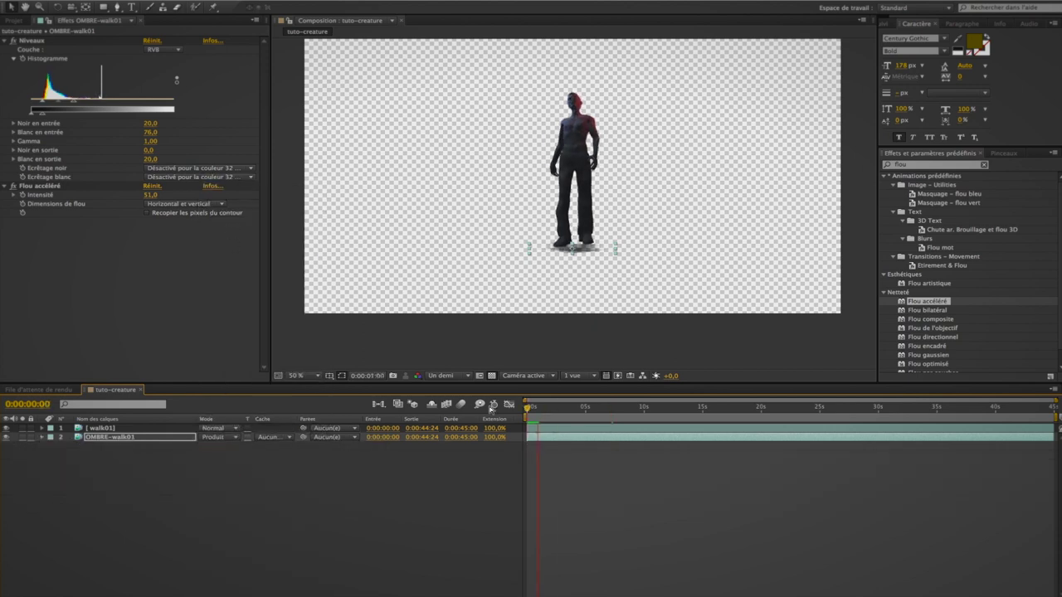
Step: Duplicate the walk01 layer and rename the copy directly below the original as REFLET-walk01
{"action": "left_click", "coordinate": [106, 428]}
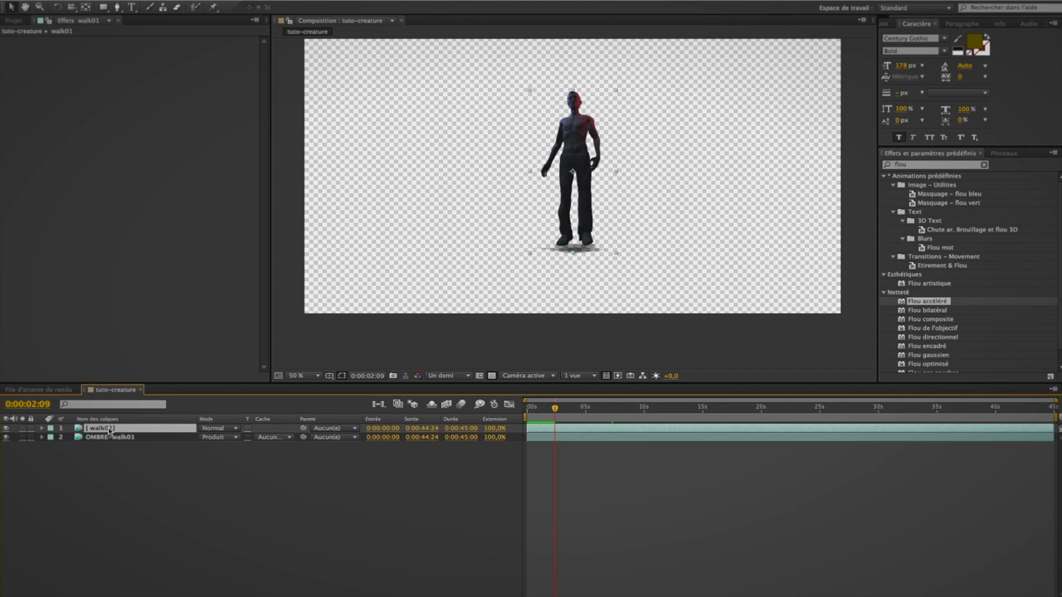
{"action": "key", "text": "super+d"}
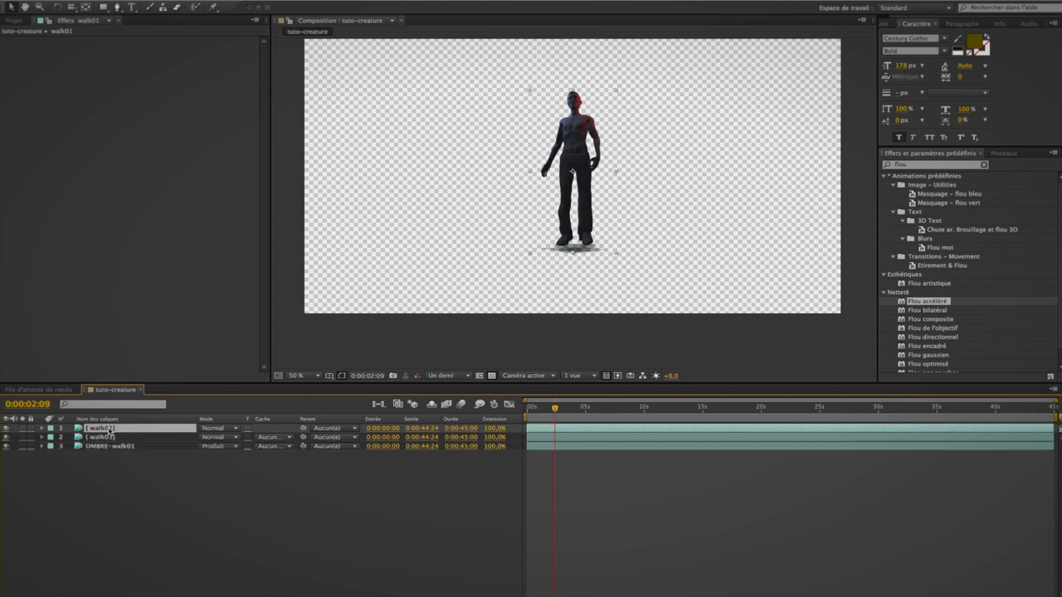
{"action": "left_click_drag", "start_coordinate": [106, 428], "coordinate": [105, 441]}
{"action": "key", "text": "Return"}
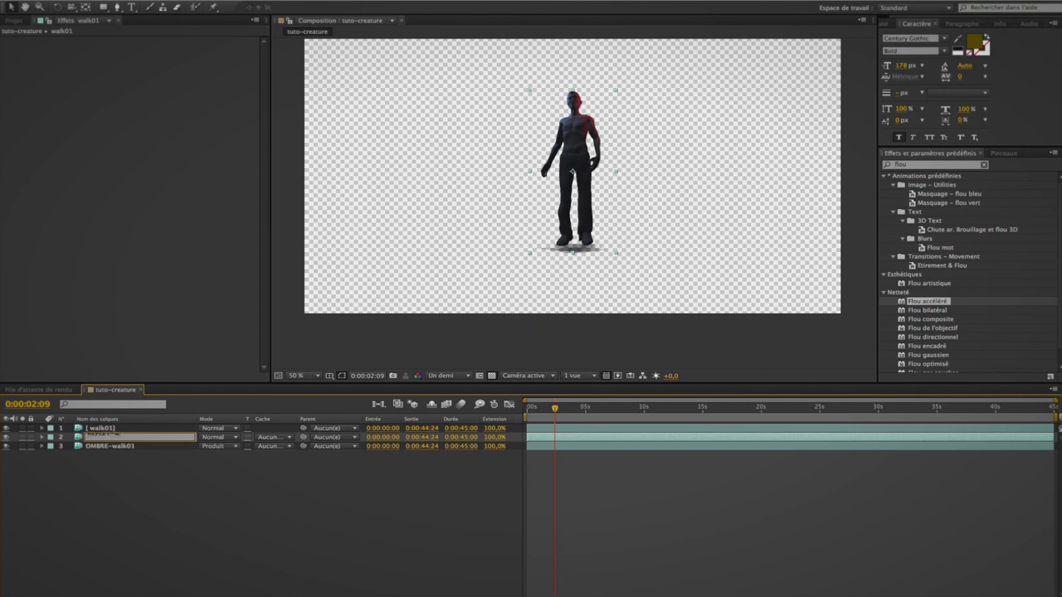
{"action": "key", "text": "Return"}
Step: Flip the REFLET-walk01 layer vertically below the character, and move all three layers up in the frame
{"action": "left_click_drag", "start_coordinate": [577, 91], "coordinate": [572, 375]}
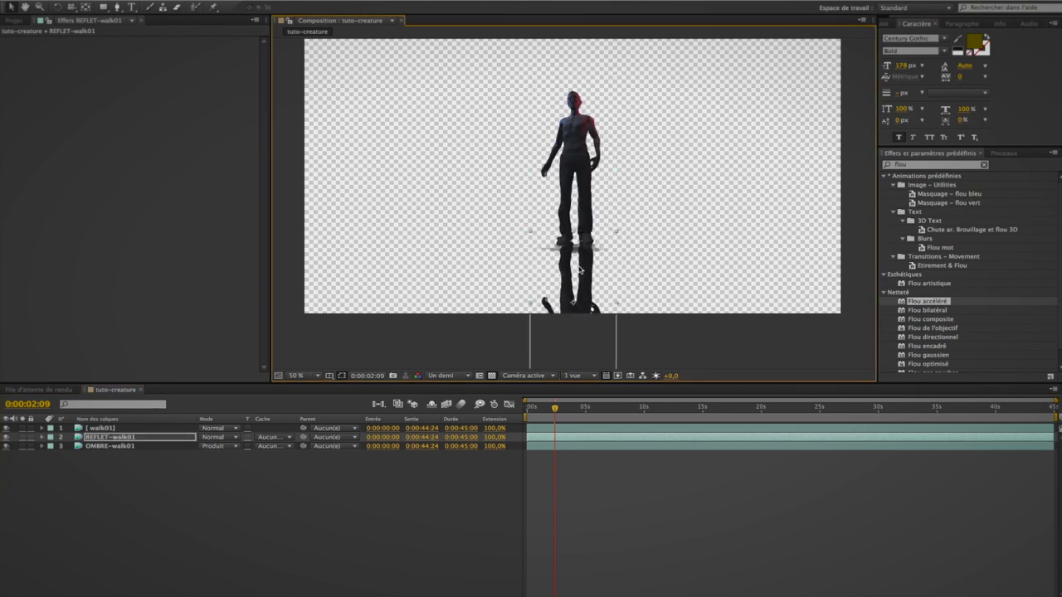
{"action": "key", "text": "ctrl+a"}
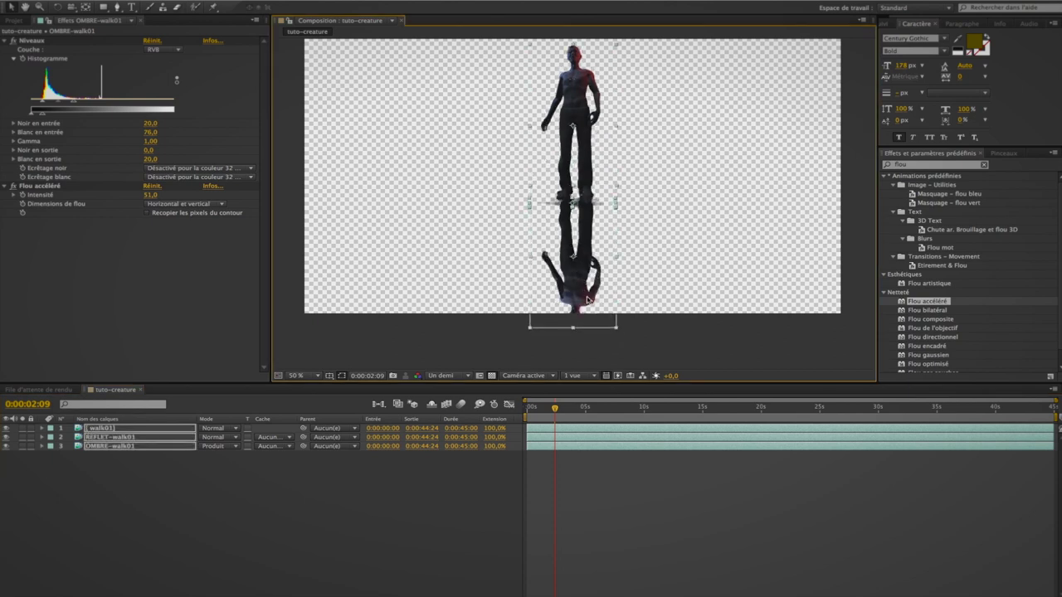
Step: Move the OMBRE-walk01 layer above REFLET-walk01 in the stack and align the reflection's feet with the character's feet
{"action": "key", "text": "period"}
{"action": "key", "text": "period"}
{"action": "left_click", "coordinate": [109, 436]}
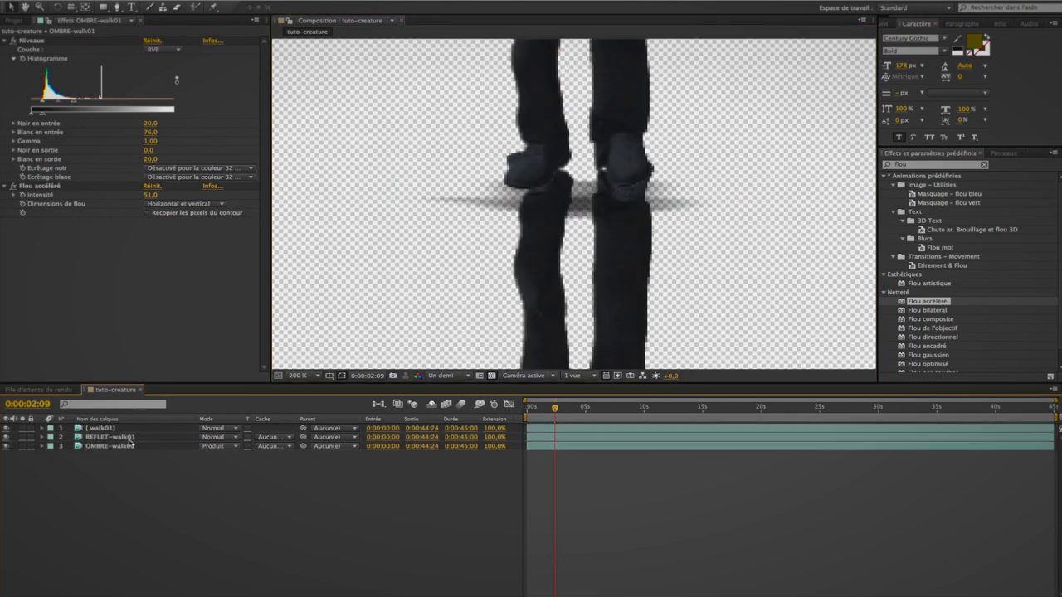
{"action": "left_click_drag", "start_coordinate": [99, 446], "coordinate": [102, 433]}
{"action": "left_click", "coordinate": [526, 343]}
{"action": "left_click_drag", "start_coordinate": [625, 299], "coordinate": [624, 302]}
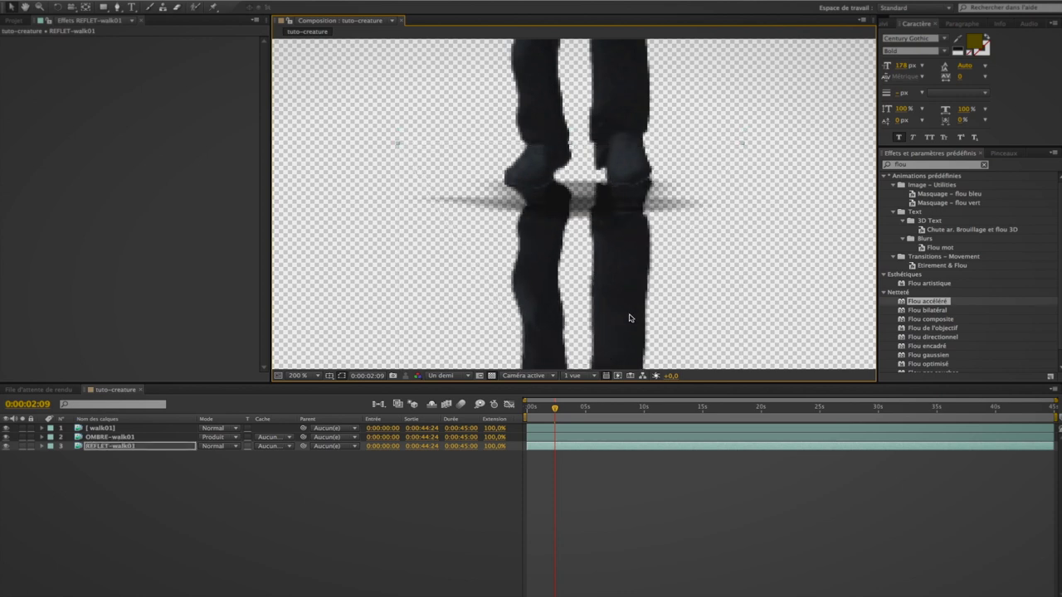
Step: Adjust the lower edge of the REFLET-walk01 layer slightly and apply the Courbes effect to it
{"action": "key", "text": "comma"}
{"action": "key", "text": "comma"}
{"action": "key", "text": "comma"}
{"action": "left_click_drag", "start_coordinate": [573, 268], "coordinate": [573, 272]}
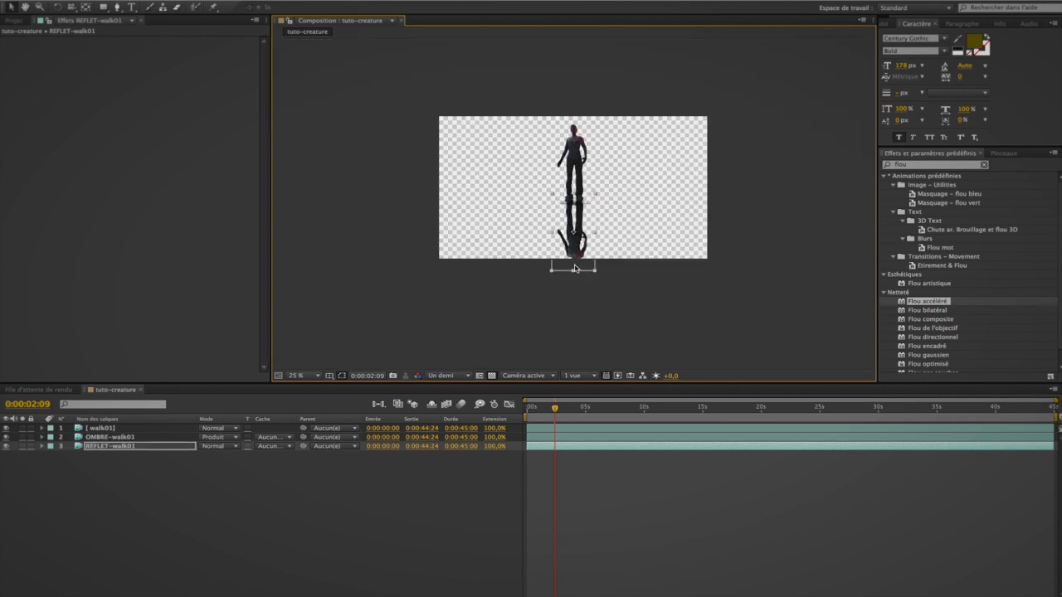
{"action": "left_click", "coordinate": [933, 165]}
{"action": "type", "text": "courb"}
{"action": "left_click", "coordinate": [68, 471]}
{"action": "left_click_drag", "start_coordinate": [69, 471], "coordinate": [97, 446]}
Step: Move the REFLET-walk01 reflection slightly down so that its feet meet the character's feet at the ground shadow
{"action": "scroll", "coordinate": [730, 303], "scroll_direction": "up", "scroll_amount": 3}
{"action": "scroll", "coordinate": [734, 308], "scroll_direction": "down", "scroll_amount": 1}
{"action": "scroll", "coordinate": [734, 309], "scroll_direction": "up", "scroll_amount": 1}
{"action": "left_click_drag", "start_coordinate": [736, 311], "coordinate": [736, 228]}
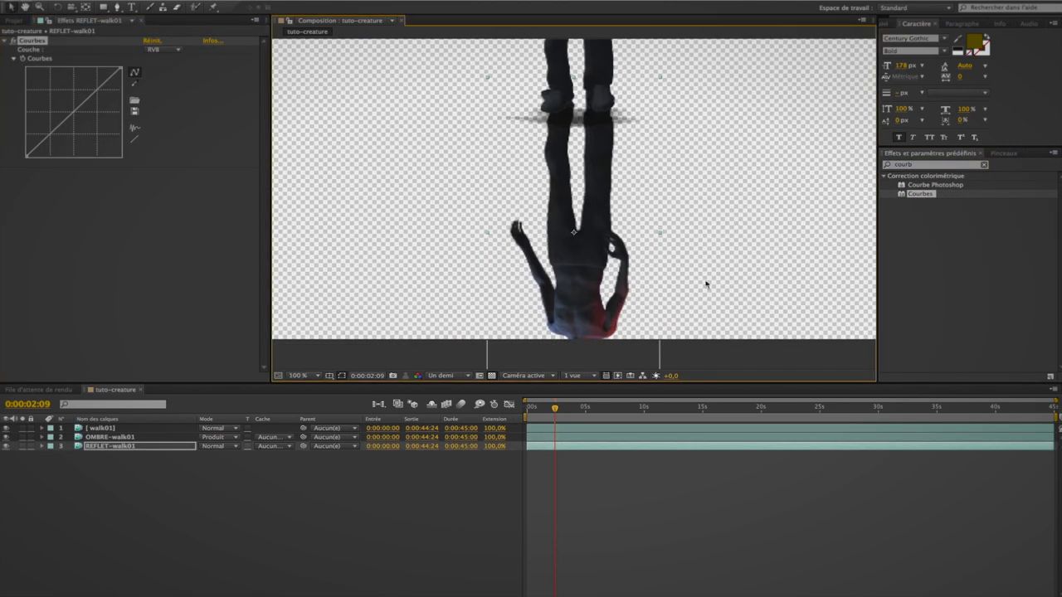
{"action": "left_click_drag", "start_coordinate": [569, 231], "coordinate": [589, 250]}
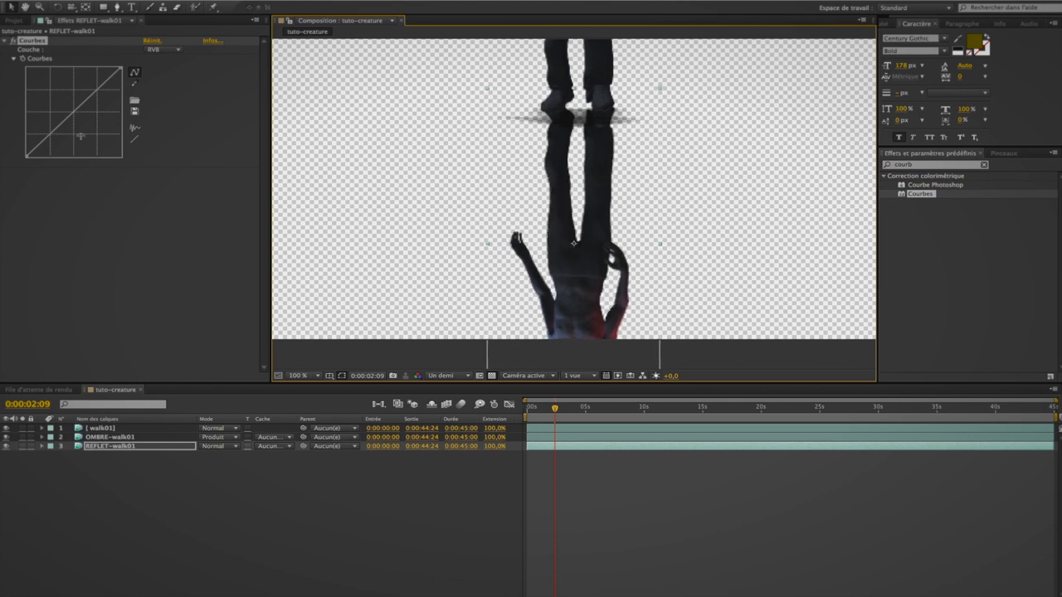
Step: Raise the black point of the REFLET-walk01 curve to lighten the dark tones, and set the layer's blending mode to Incrustation
{"action": "left_click_drag", "start_coordinate": [25, 156], "coordinate": [26, 139]}
{"action": "left_click_drag", "start_coordinate": [71, 105], "coordinate": [98, 97]}
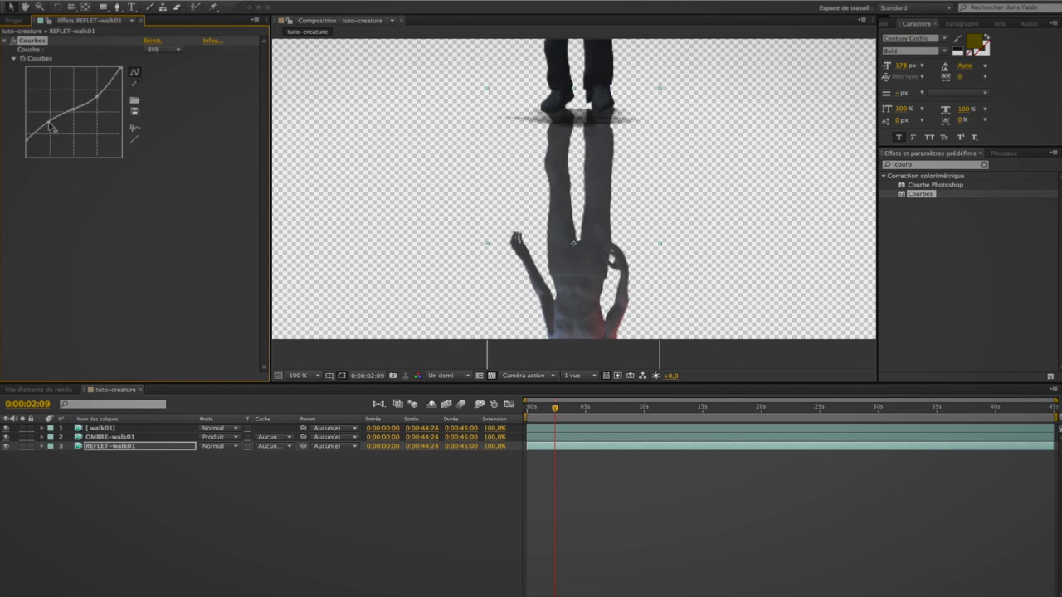
{"action": "left_click", "coordinate": [219, 445]}
{"action": "left_click", "coordinate": [232, 368]}
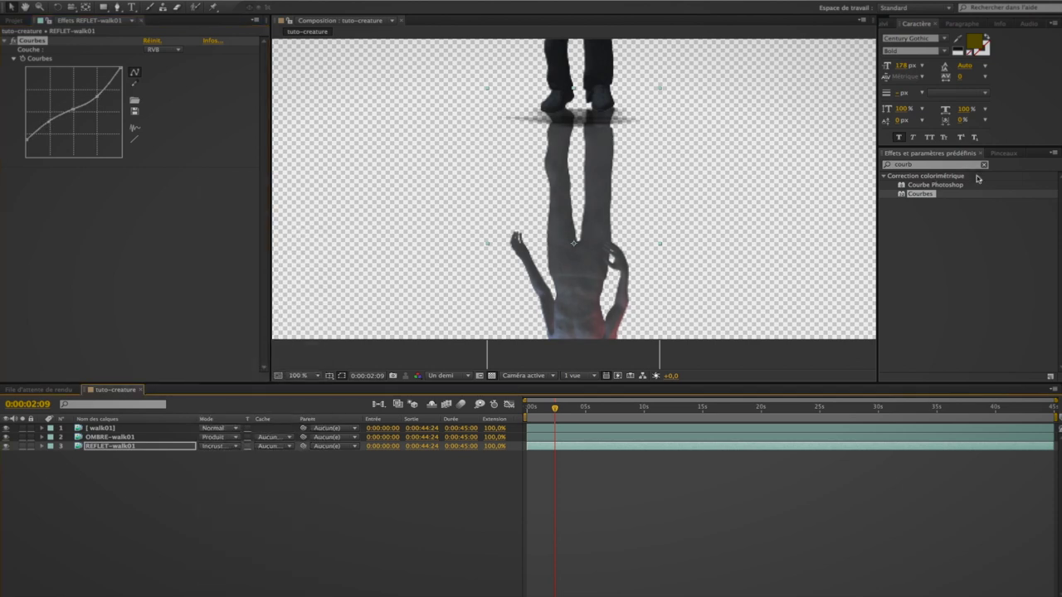
Step: Apply a Flou directionnel effect with a Distance of 38,1 to REFLET-walk01 and nudge the reflection slightly down at the first frame
{"action": "double_click", "coordinate": [920, 165]}
{"action": "type", "text": "flou"}
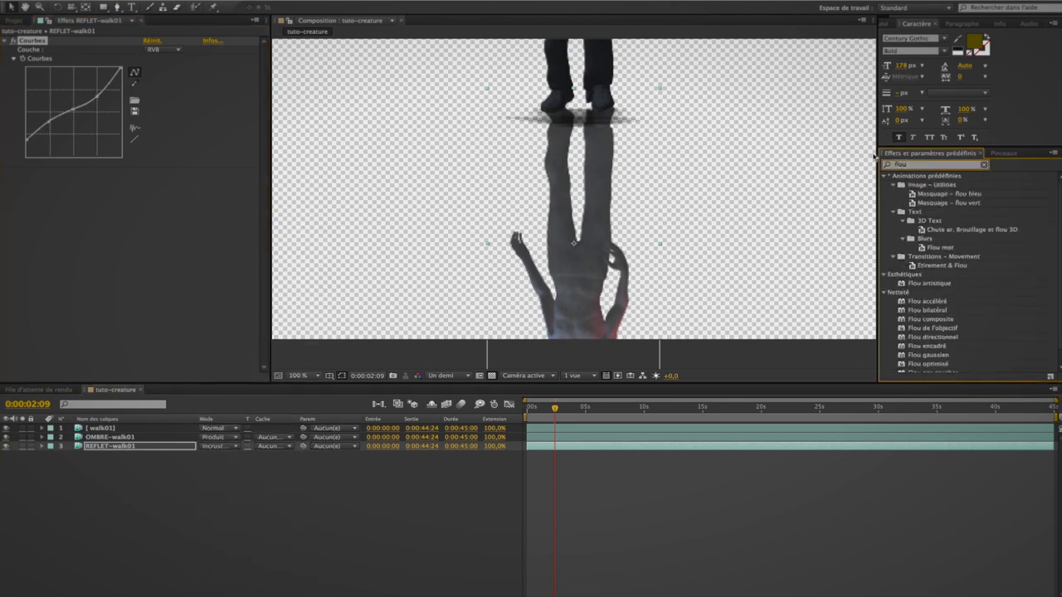
{"action": "left_click_drag", "start_coordinate": [926, 309], "coordinate": [146, 214]}
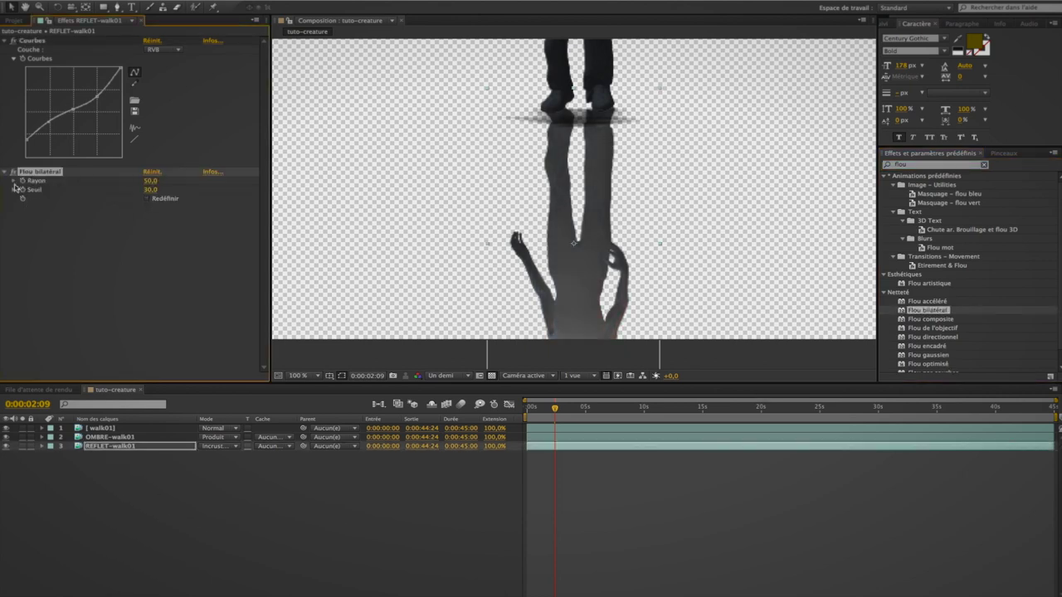
{"action": "key", "text": "Delete"}
{"action": "left_click_drag", "start_coordinate": [958, 342], "coordinate": [170, 228]}
{"action": "left_click", "coordinate": [909, 1]}
{"action": "left_click", "coordinate": [910, 13]}
{"action": "left_click_drag", "start_coordinate": [555, 408], "coordinate": [500, 406]}
{"action": "left_click_drag", "start_coordinate": [593, 276], "coordinate": [593, 280]}
Step: Apply the Turbulences effect to REFLET-walk01, set its Décalage to 186,4, 573,6 at the character's feet, and preview the animation
{"action": "left_click_drag", "start_coordinate": [927, 165], "coordinate": [836, 164]}
{"action": "type", "text": "turb"}
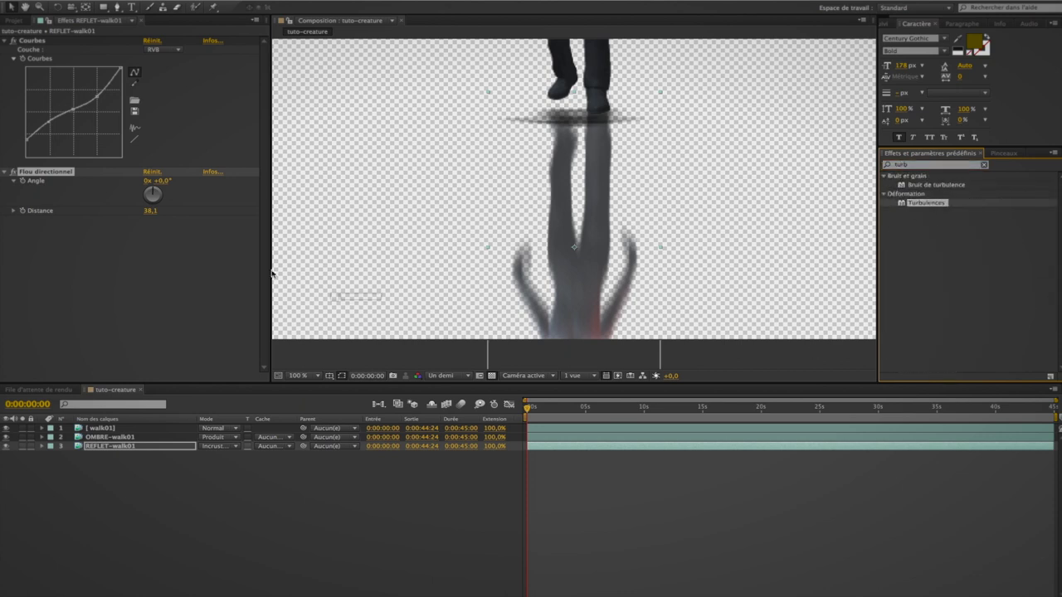
{"action": "left_click_drag", "start_coordinate": [272, 273], "coordinate": [161, 367]}
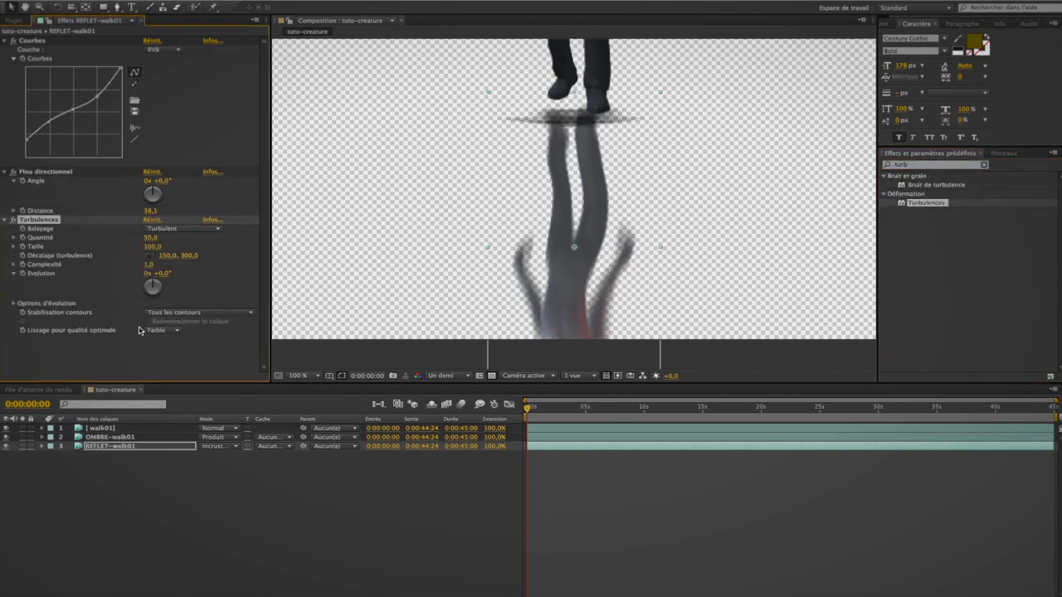
{"action": "left_click", "coordinate": [189, 313]}
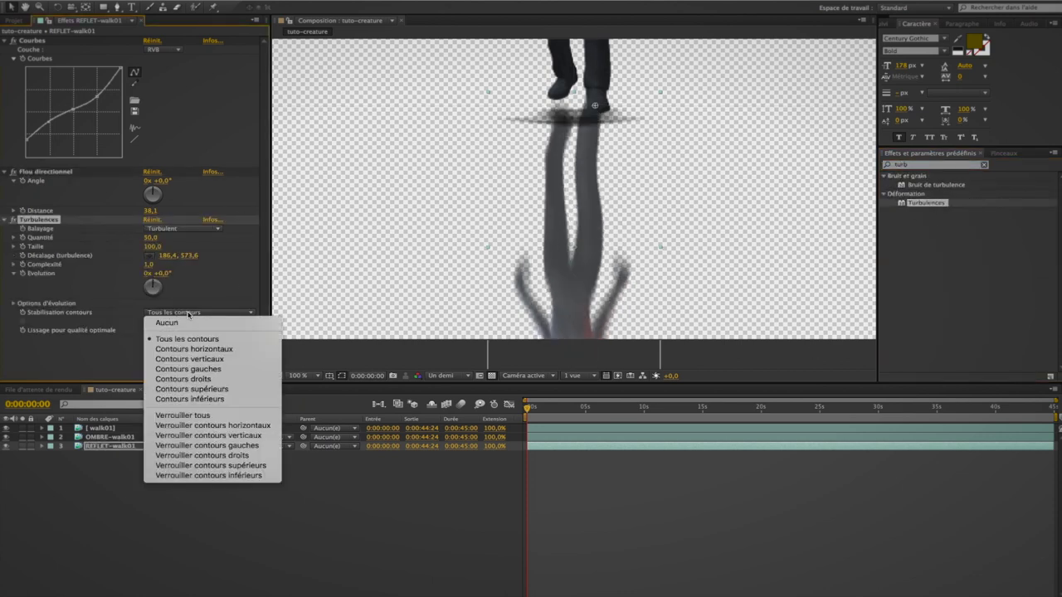
{"action": "left_click", "coordinate": [176, 290]}
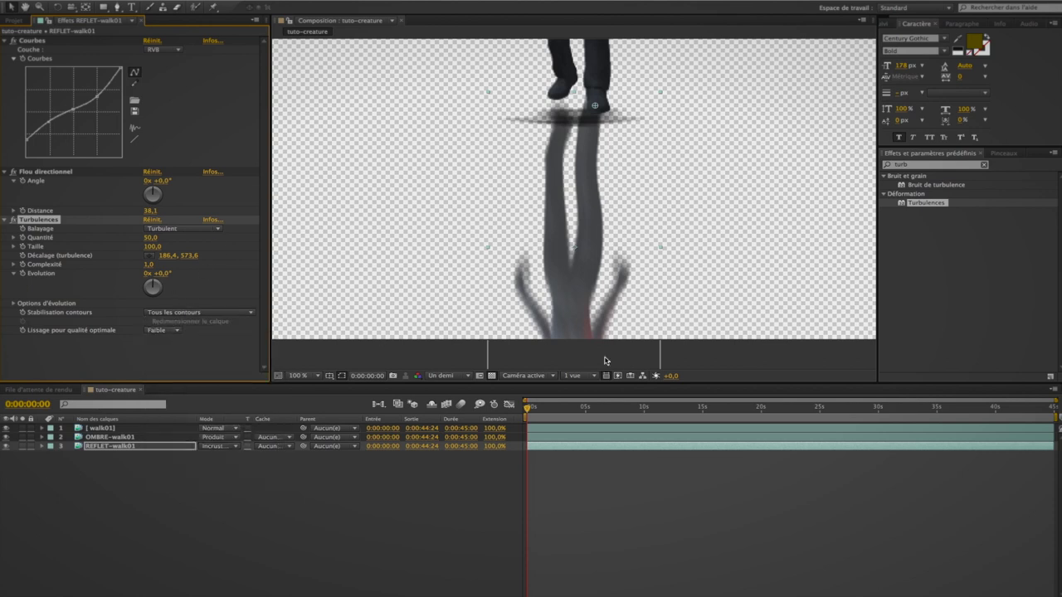
{"action": "key", "text": "space"}
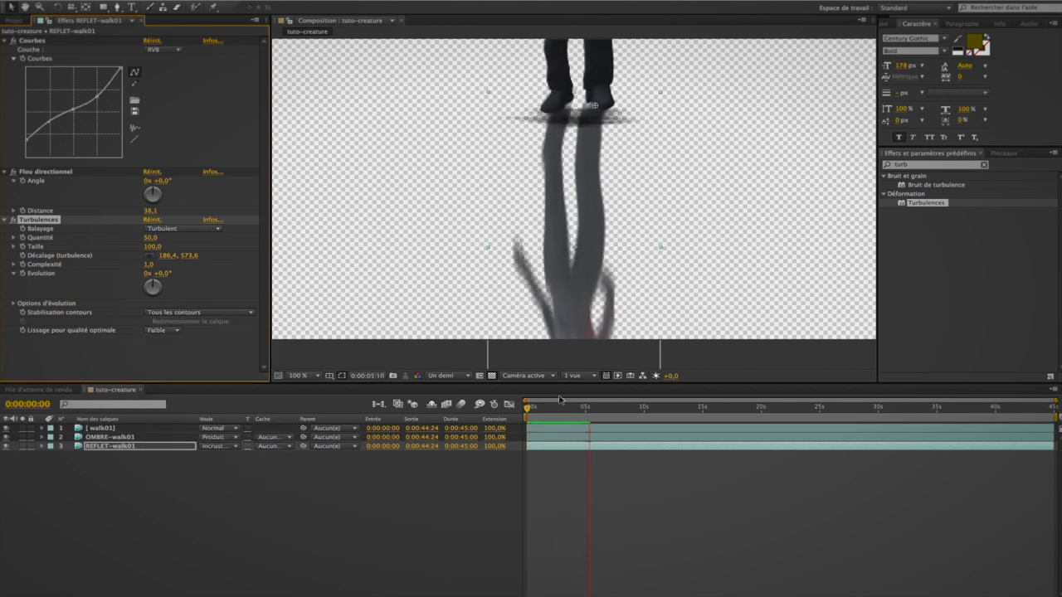
{"action": "left_click", "coordinate": [173, 330]}
{"action": "left_click", "coordinate": [172, 352]}
{"action": "left_click", "coordinate": [171, 334]}
{"action": "left_click", "coordinate": [171, 342]}
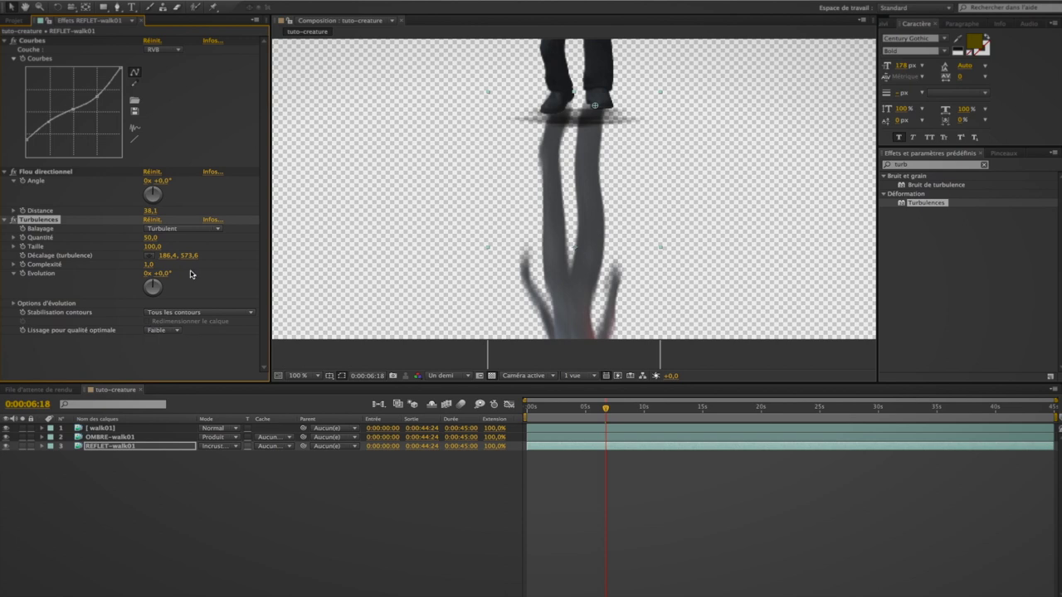
Step: Set the Turbulences Complexité to 2,6, keyframe its Evolution to reach 0x +69,0° at the composition's end, and preview from the start
{"action": "left_click_drag", "start_coordinate": [152, 268], "coordinate": [235, 272]}
{"action": "left_click_drag", "start_coordinate": [605, 407], "coordinate": [1060, 406]}
{"action": "left_click", "coordinate": [22, 273]}
{"action": "left_click_drag", "start_coordinate": [152, 280], "coordinate": [158, 287]}
{"action": "left_click", "coordinate": [527, 407]}
{"action": "key", "text": "KP_0"}
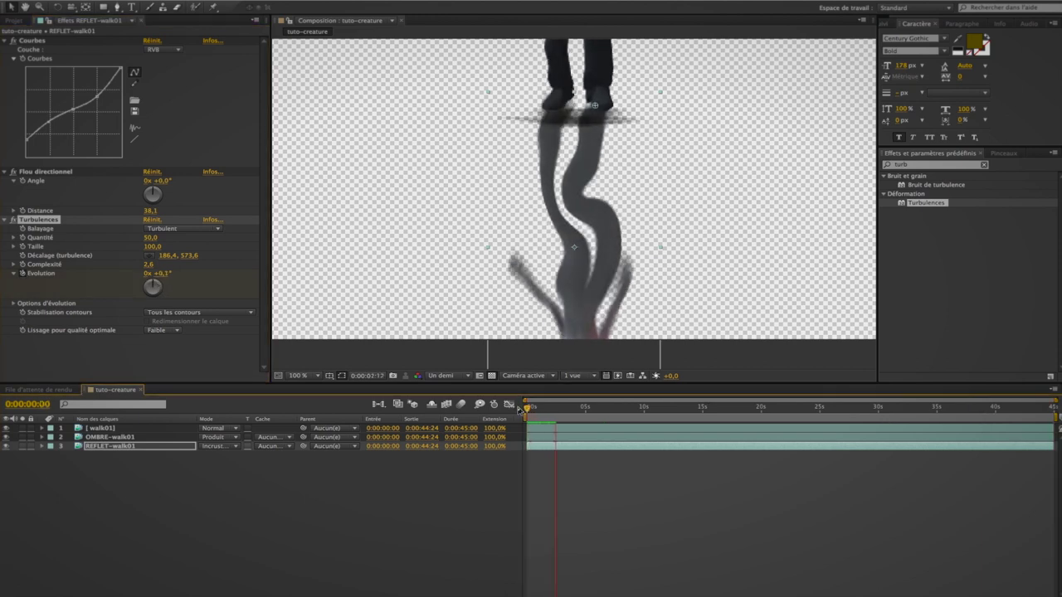
Step: Set the Turbulences Evolution to 4 revolutions at the first frame and preview the reflection's ripple
{"action": "left_click", "coordinate": [150, 272]}
{"action": "type", "text": "4"}
{"action": "key", "text": "Return"}
{"action": "key", "text": "KP_0"}
{"action": "key", "text": "Page_Down"}
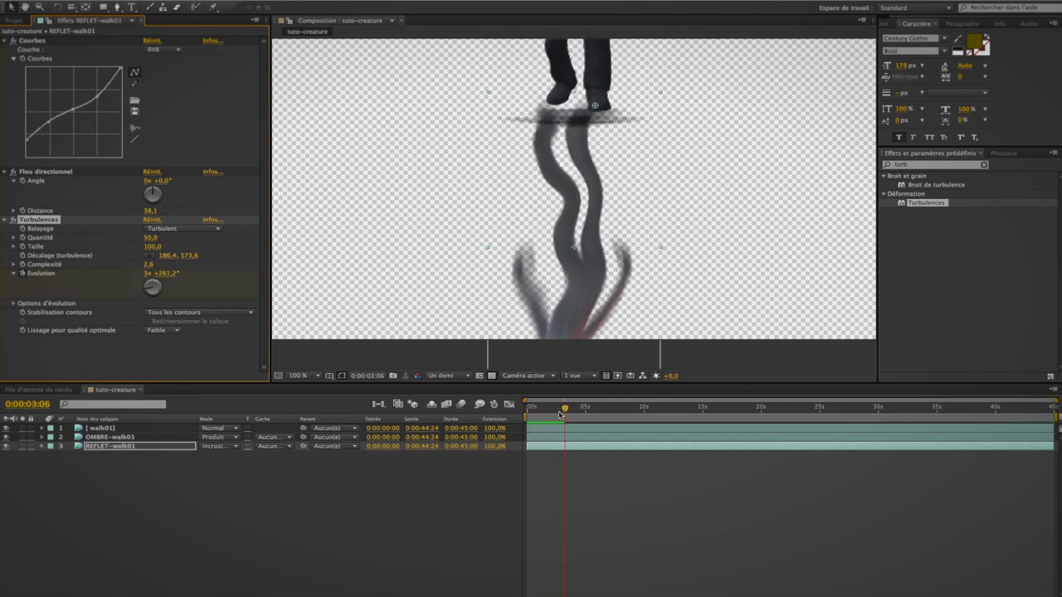
Step: Go to the last Evolution keyframe of the Turbulences effect on REFLET-walk01 and set it to 4 revolutions
{"action": "left_click", "coordinate": [38, 454]}
{"action": "left_click", "coordinate": [43, 445]}
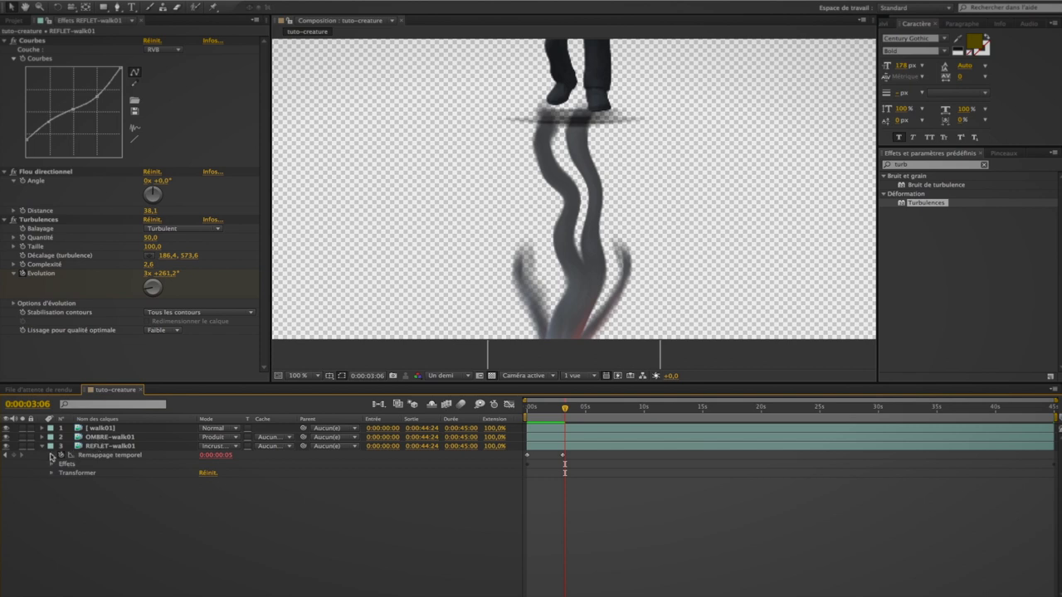
{"action": "left_click", "coordinate": [51, 456]}
{"action": "left_click", "coordinate": [62, 492]}
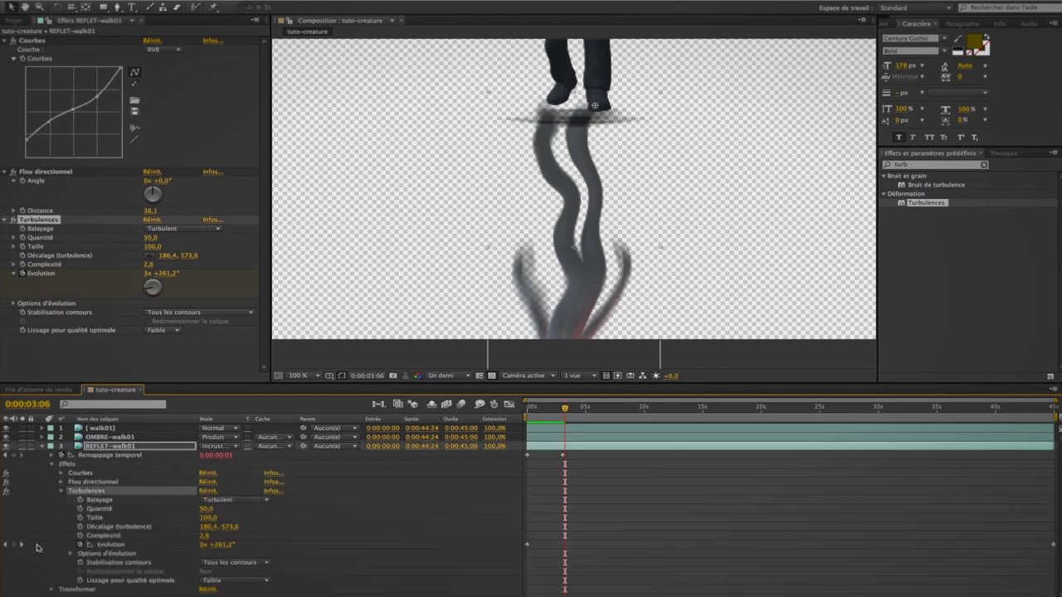
{"action": "left_click", "coordinate": [21, 545]}
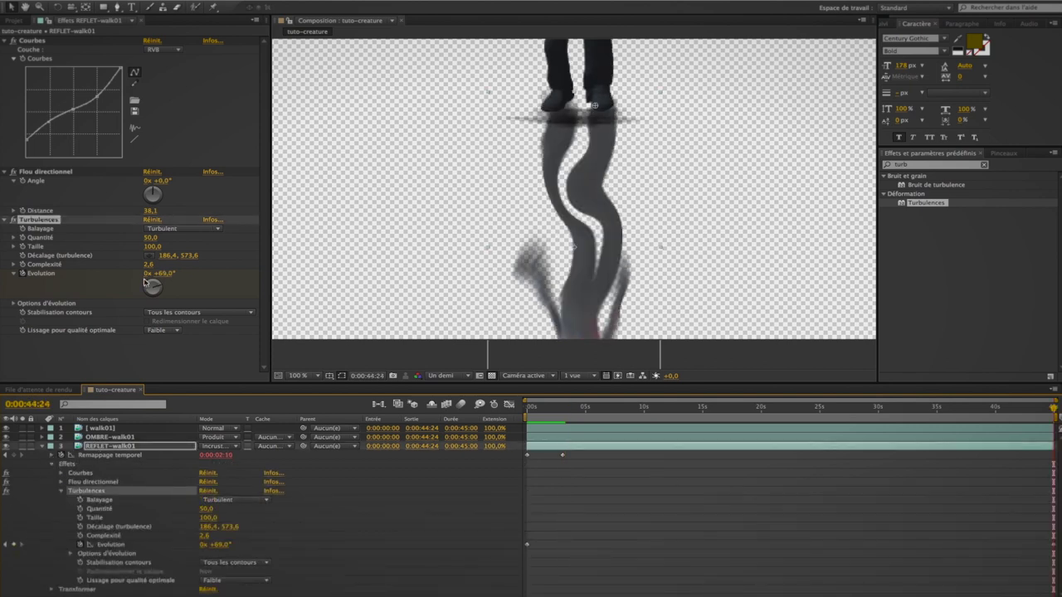
{"action": "left_click", "coordinate": [147, 274]}
{"action": "type", "text": "4"}
{"action": "key", "text": "Return"}
Step: Set the Turbulences Quantité to 2,0 and preview the whole character with its reflection from the start
{"action": "left_click", "coordinate": [525, 409]}
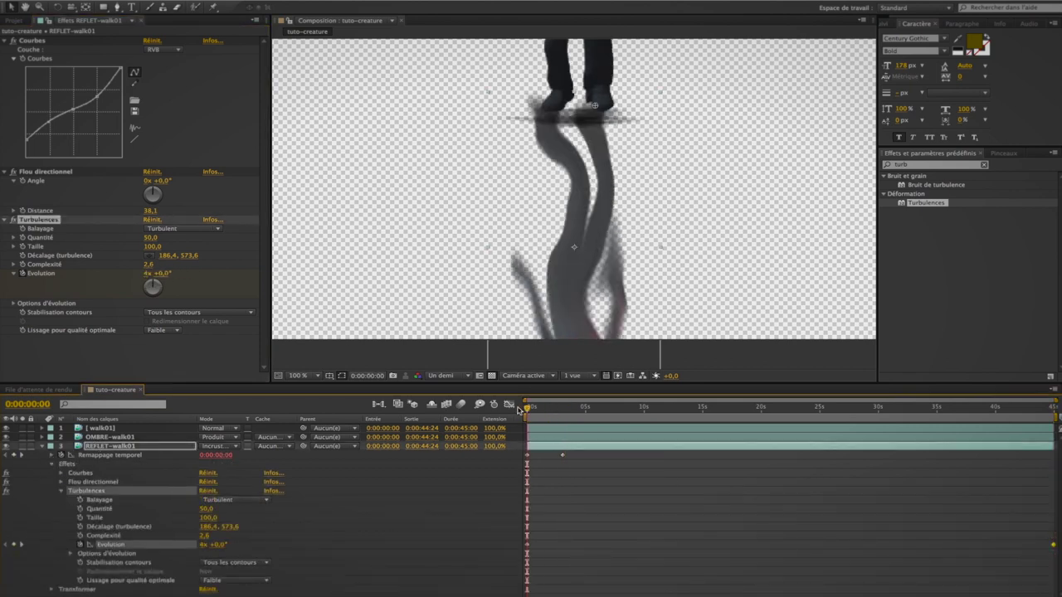
{"action": "key", "text": "space"}
{"action": "left_click_drag", "start_coordinate": [150, 238], "coordinate": [117, 238]}
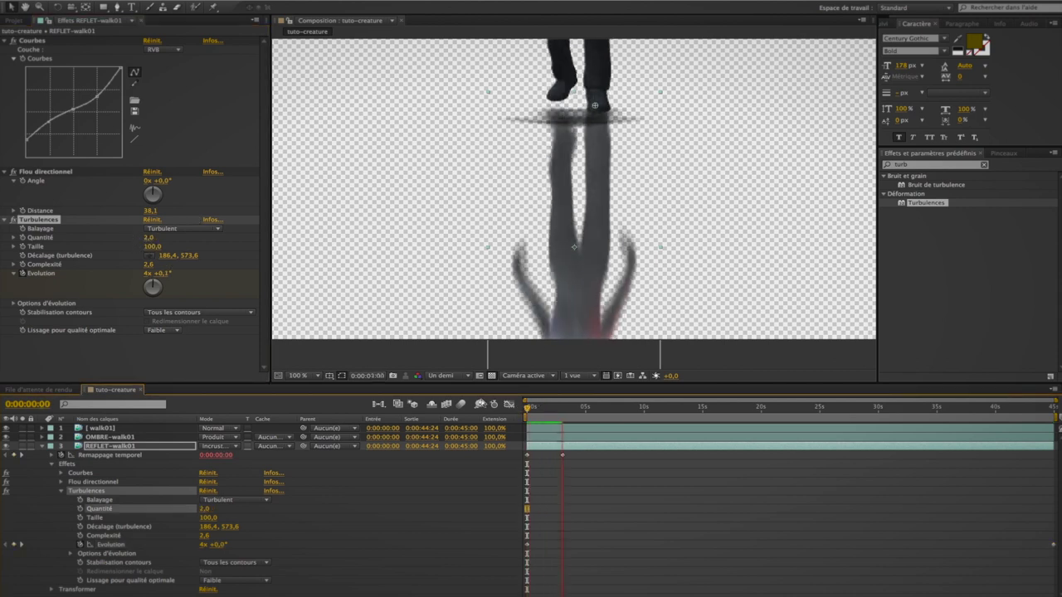
{"action": "scroll", "coordinate": [521, 341], "scroll_direction": "down", "scroll_amount": 4}
{"action": "scroll", "coordinate": [521, 341], "scroll_direction": "up", "scroll_amount": 2}
{"action": "left_click_drag", "start_coordinate": [531, 270], "coordinate": [529, 336]}
{"action": "left_click", "coordinate": [526, 408]}
{"action": "key", "text": "space"}
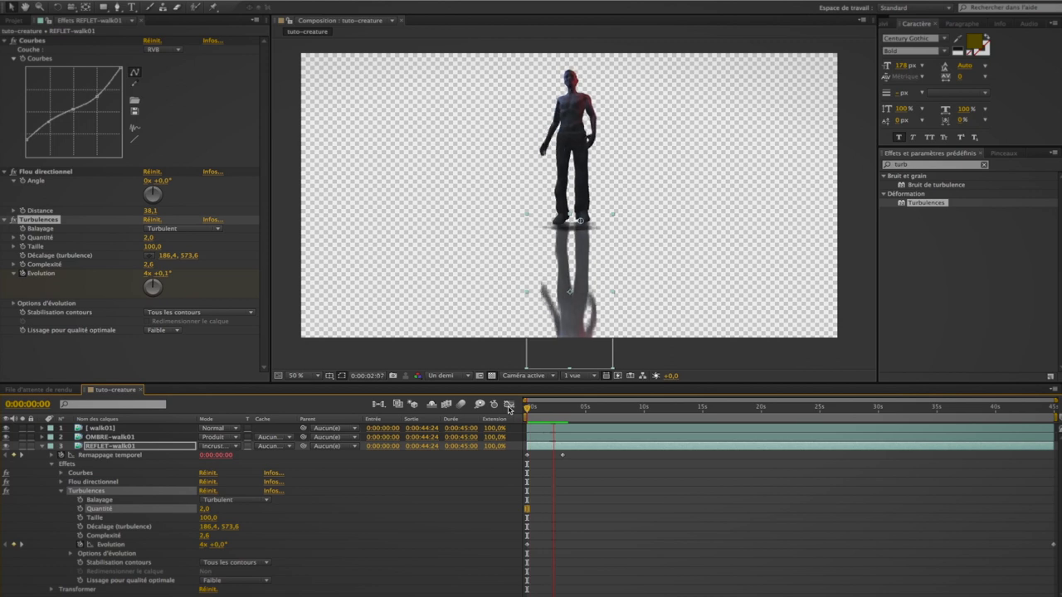
Step: Set the opacity of the REFLET-walk01 layer to 64% and preview the animation from the start
{"action": "left_click", "coordinate": [51, 464]}
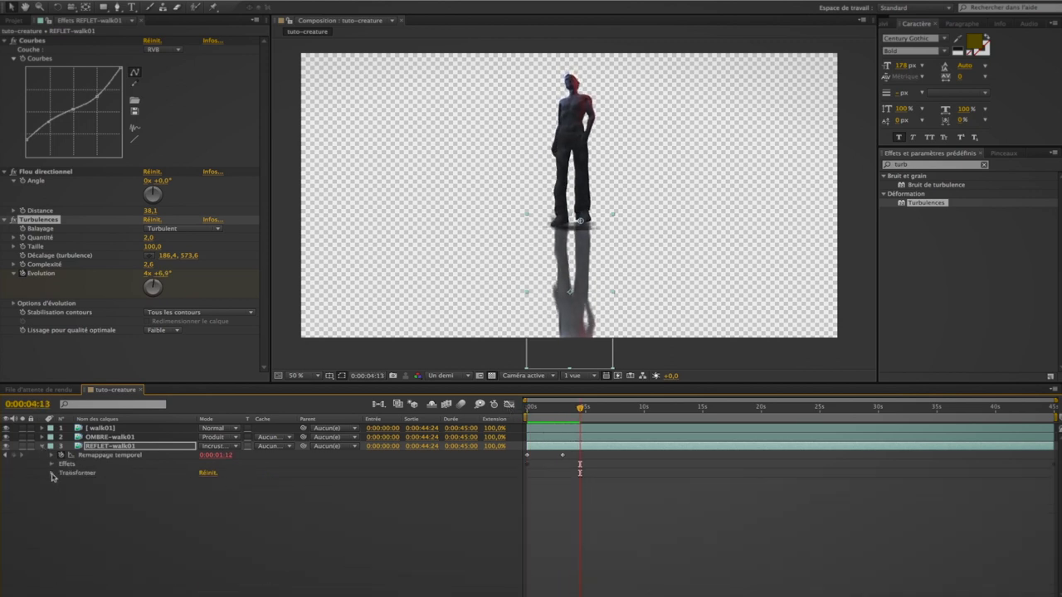
{"action": "left_click_drag", "start_coordinate": [204, 518], "coordinate": [184, 519]}
{"action": "left_click", "coordinate": [258, 548]}
{"action": "left_click_drag", "start_coordinate": [580, 409], "coordinate": [473, 407]}
{"action": "key", "text": "space"}
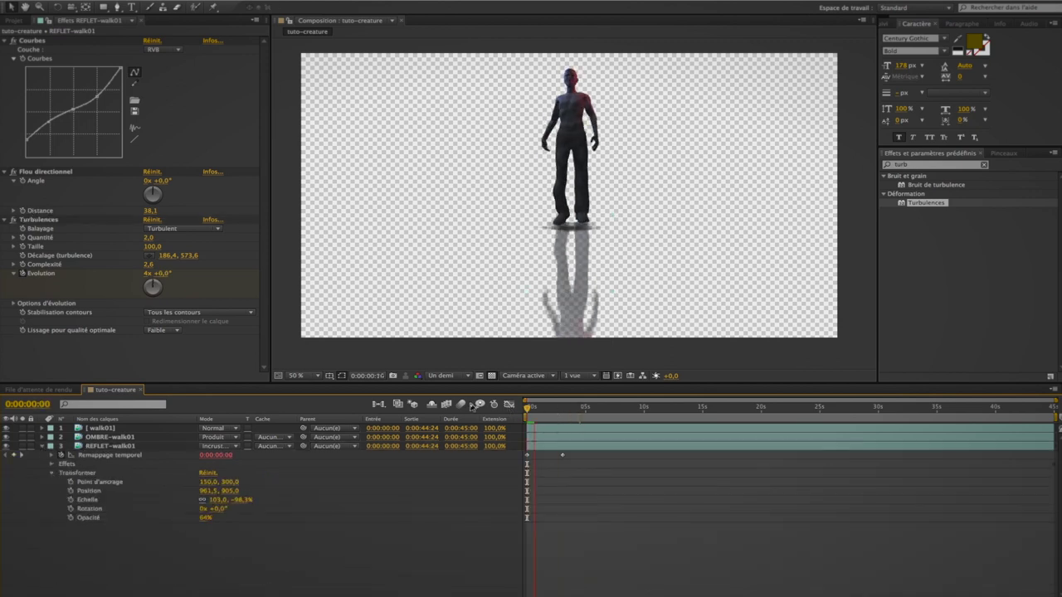
Step: Precompose the walk01, OMBRE-walk01 and REFLET-walk01 layers into a new composition named W01, transferring all attributes
{"action": "left_click", "coordinate": [42, 446]}
{"action": "left_click", "coordinate": [100, 428]}
{"action": "left_click", "coordinate": [102, 446], "text": "shift"}
{"action": "right_click", "coordinate": [102, 447]}
{"action": "left_click", "coordinate": [124, 249]}
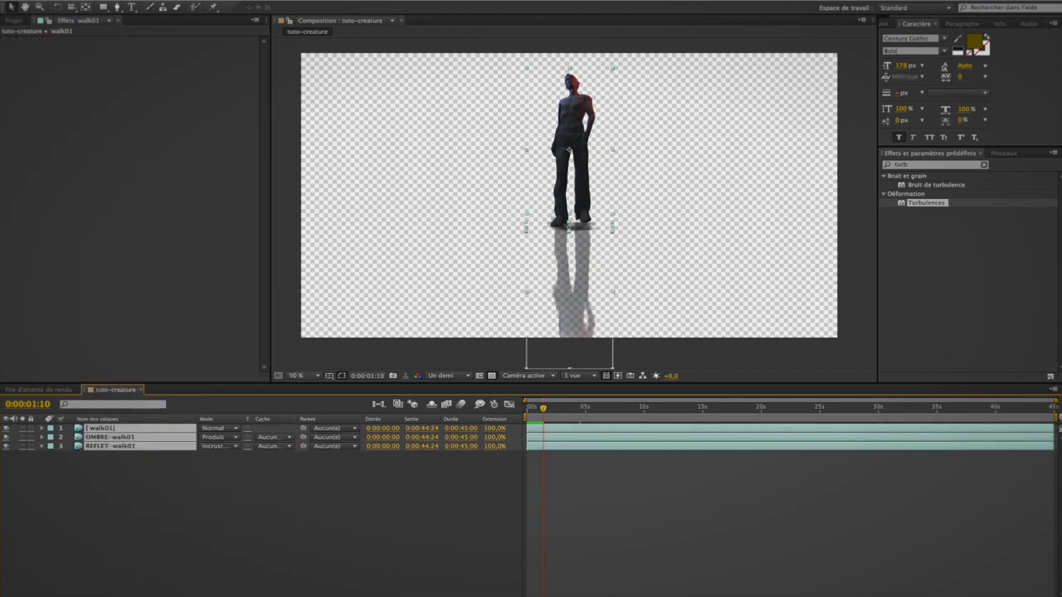
{"action": "left_click", "coordinate": [179, 1]}
{"action": "mouse_move", "coordinate": [232, 2]}
{"action": "left_click", "coordinate": [248, 333]}
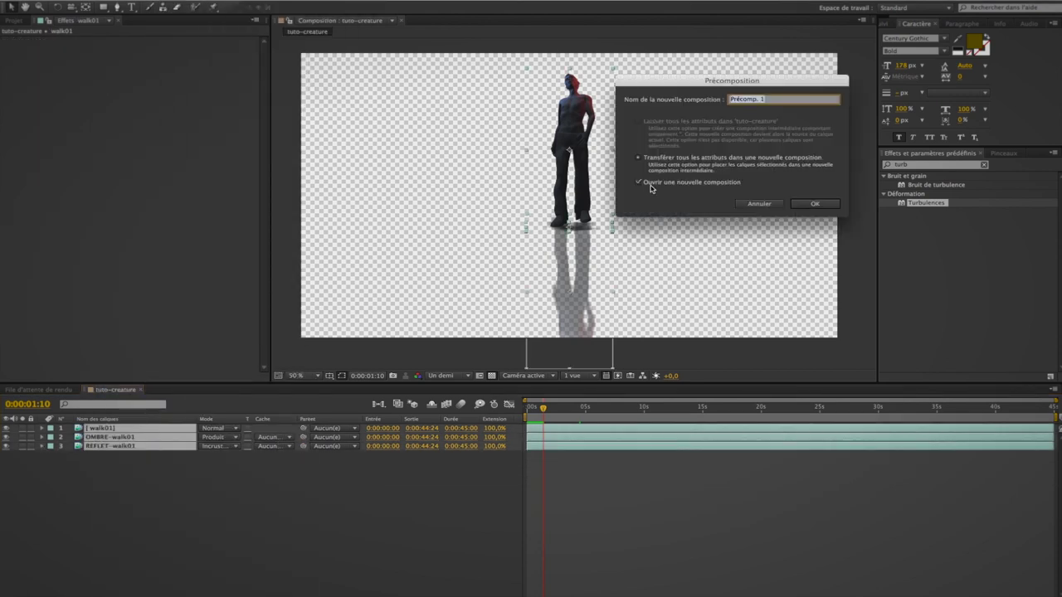
{"action": "left_click", "coordinate": [817, 205]}
Step: Duplicate the W01 layer twice, shrinking the copies and placing one on each side of the central character
{"action": "key", "text": "ctrl+d"}
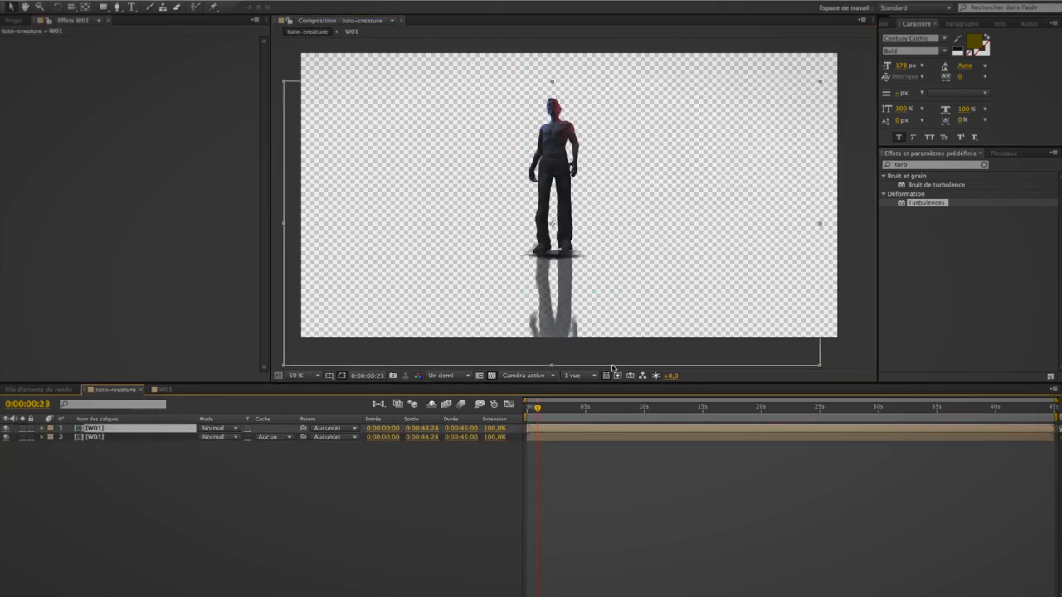
{"action": "left_click_drag", "start_coordinate": [563, 218], "coordinate": [626, 207]}
{"action": "left_click_drag", "start_coordinate": [346, 355], "coordinate": [403, 320]}
{"action": "left_click_drag", "start_coordinate": [662, 256], "coordinate": [689, 258]}
{"action": "key", "text": "super+d"}
{"action": "left_click_drag", "start_coordinate": [646, 219], "coordinate": [505, 206]}
{"action": "left_click_drag", "start_coordinate": [644, 182], "coordinate": [646, 187]}
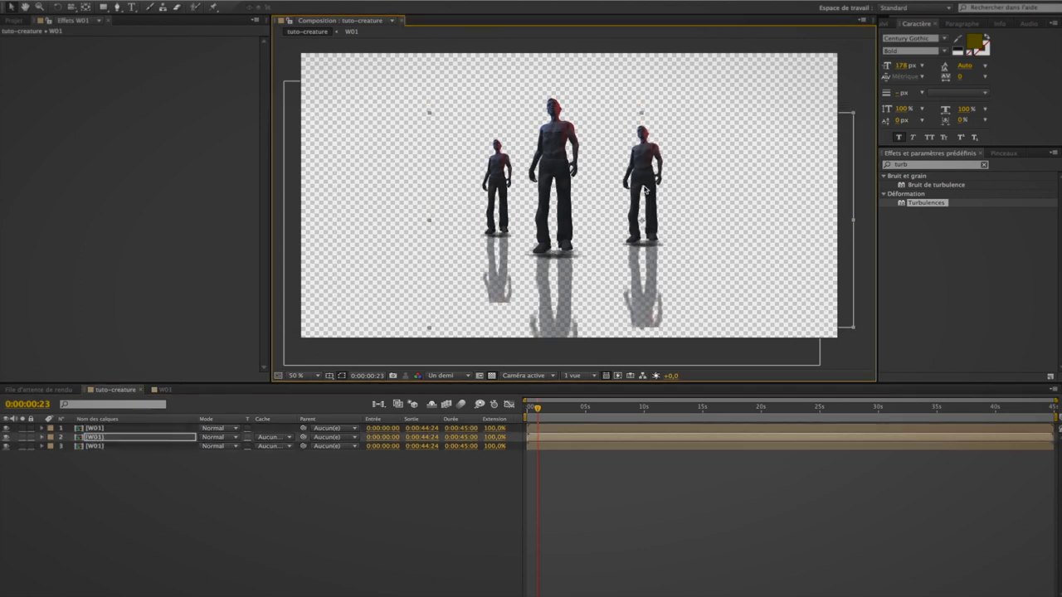
Step: Duplicate all three W01 layers, placing an enlarged copy right of center and a medium-sized copy at the far left
{"action": "key", "text": "super+a"}
{"action": "key", "text": "super+d"}
{"action": "key", "text": "super+shift+a"}
{"action": "left_click_drag", "start_coordinate": [554, 182], "coordinate": [707, 223]}
{"action": "left_click", "coordinate": [76, 447]}
{"action": "left_click_drag", "start_coordinate": [643, 183], "coordinate": [419, 178]}
Step: Flip the far-left W01 copy horizontally, and place a small, horizontally flipped copy at the right of the group
{"action": "right_click", "coordinate": [94, 446]}
{"action": "mouse_move", "coordinate": [166, 338]}
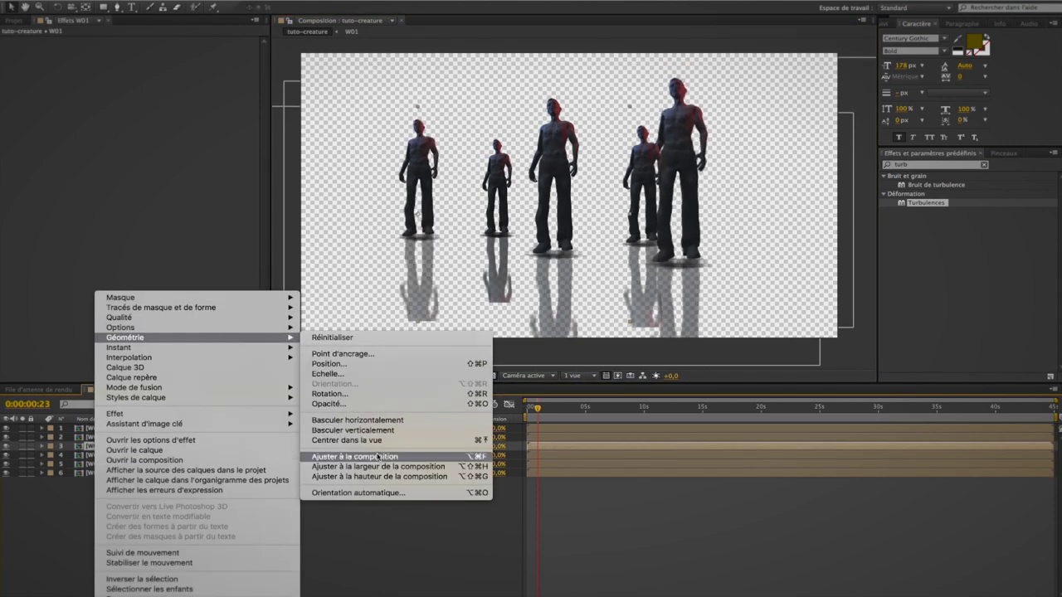
{"action": "left_click", "coordinate": [377, 457]}
{"action": "mouse_move", "coordinate": [712, 247]}
{"action": "left_mouse_down"}
{"action": "mouse_move", "coordinate": [799, 231]}
{"action": "mouse_move", "coordinate": [695, 236]}
{"action": "left_mouse_up"}
{"action": "left_click_drag", "start_coordinate": [750, 186], "coordinate": [769, 181]}
{"action": "right_click", "coordinate": [100, 428]}
{"action": "mouse_move", "coordinate": [161, 338]}
{"action": "left_click", "coordinate": [389, 422]}
Step: Duplicate all six W01 layers and place a strongly enlarged copy at the left edge of the frame
{"action": "left_click_drag", "start_coordinate": [115, 533], "coordinate": [102, 428]}
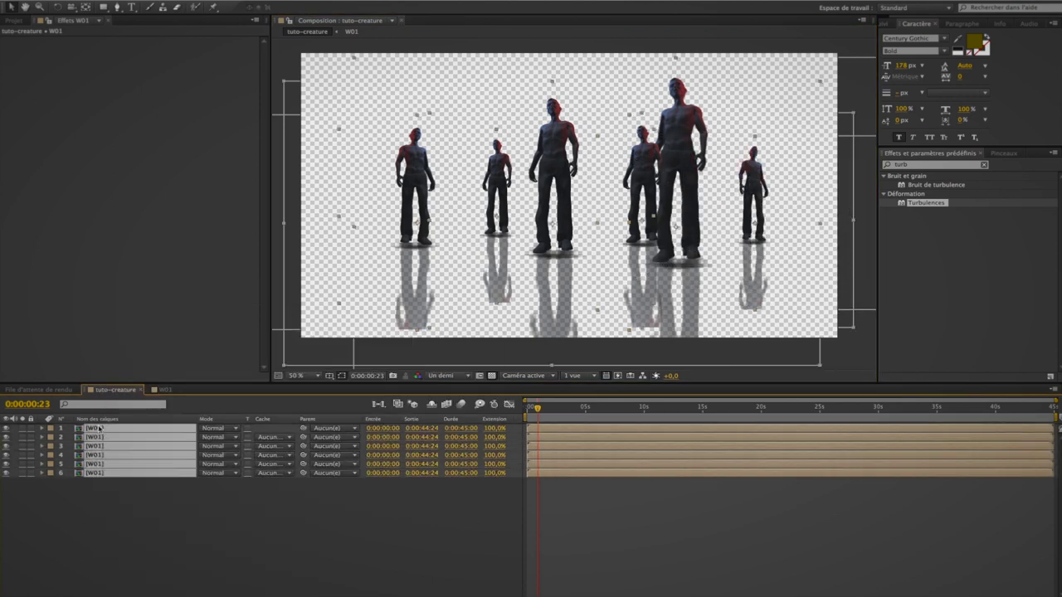
{"action": "key", "text": "ctrl+d"}
{"action": "left_click", "coordinate": [115, 541]}
{"action": "left_click", "coordinate": [114, 518]}
{"action": "left_click_drag", "start_coordinate": [553, 161], "coordinate": [412, 141]}
{"action": "scroll", "coordinate": [587, 122], "scroll_direction": "down", "scroll_amount": 2}
{"action": "left_click_drag", "start_coordinate": [626, 133], "coordinate": [553, 167]}
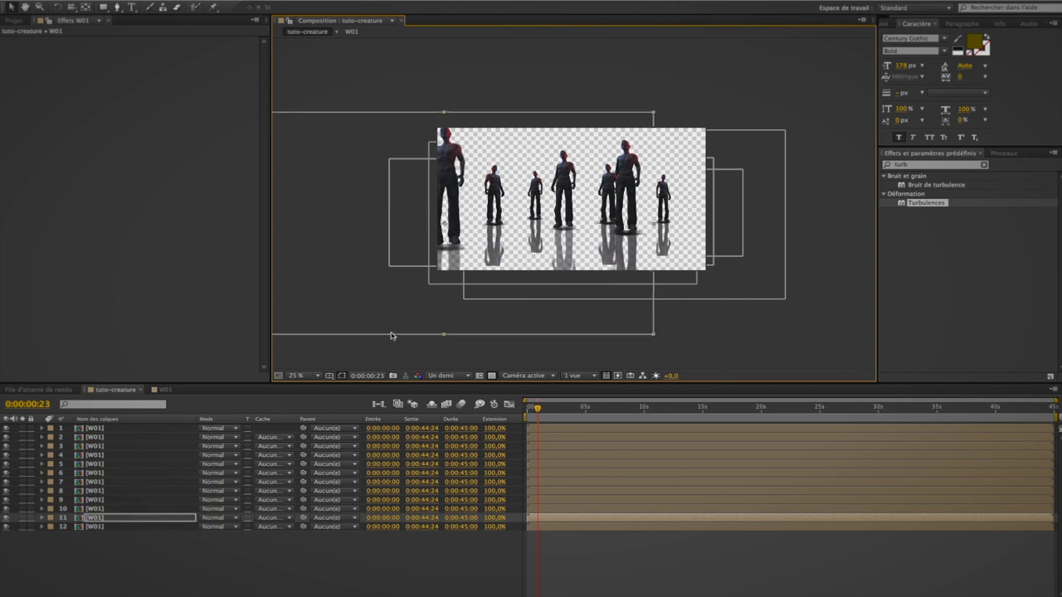
Step: Move the large W01 copy on layer 9 near the right edge of the frame and flip it horizontally
{"action": "left_click", "coordinate": [97, 500]}
{"action": "left_click_drag", "start_coordinate": [668, 197], "coordinate": [740, 201]}
{"action": "right_click", "coordinate": [94, 501]}
{"action": "mouse_move", "coordinate": [133, 338]}
{"action": "left_click", "coordinate": [365, 418]}
{"action": "left_click", "coordinate": [831, 232]}
Step: Lock the W01 layers against accidental moves and place the layer 7 copy just right of the central character
{"action": "key", "text": "super+a"}
{"action": "left_click", "coordinate": [30, 526]}
{"action": "left_click", "coordinate": [31, 500]}
{"action": "left_click_drag", "start_coordinate": [825, 184], "coordinate": [818, 186]}
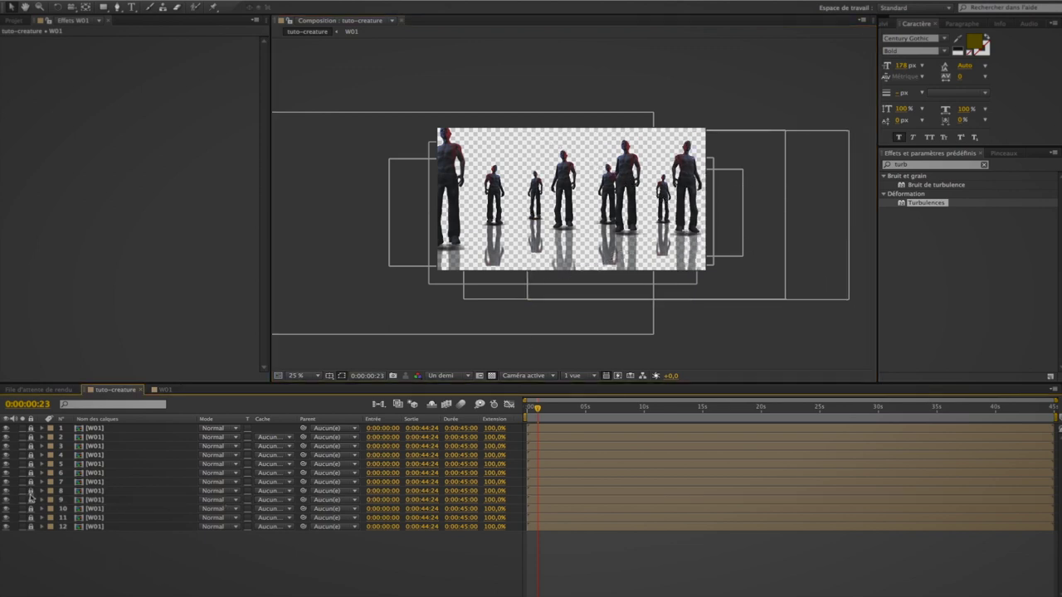
{"action": "left_click", "coordinate": [98, 482]}
{"action": "left_click", "coordinate": [587, 184]}
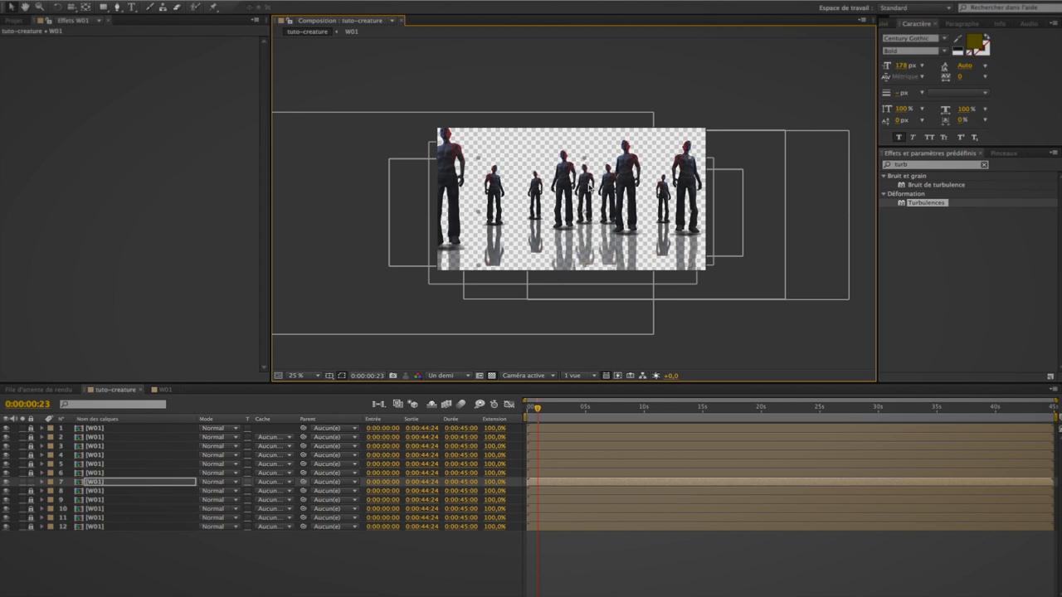
{"action": "left_click", "coordinate": [31, 483]}
Step: Unlock the W01 copy on layer 5, place it beside the large character at the left edge and flip it horizontally
{"action": "left_click", "coordinate": [31, 464]}
{"action": "left_click_drag", "start_coordinate": [494, 189], "coordinate": [472, 202]}
{"action": "right_click", "coordinate": [96, 464]}
{"action": "mouse_move", "coordinate": [128, 337]}
{"action": "left_click", "coordinate": [357, 419]}
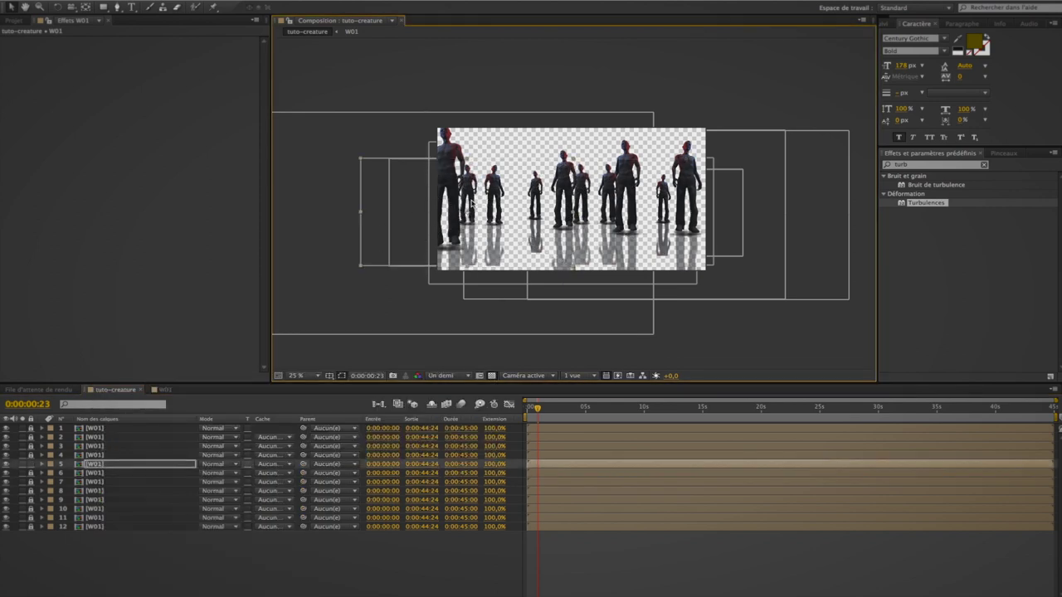
Step: Place the small W01 copies on layers 3 and 1 on either side of the small character left of center
{"action": "left_click", "coordinate": [96, 447]}
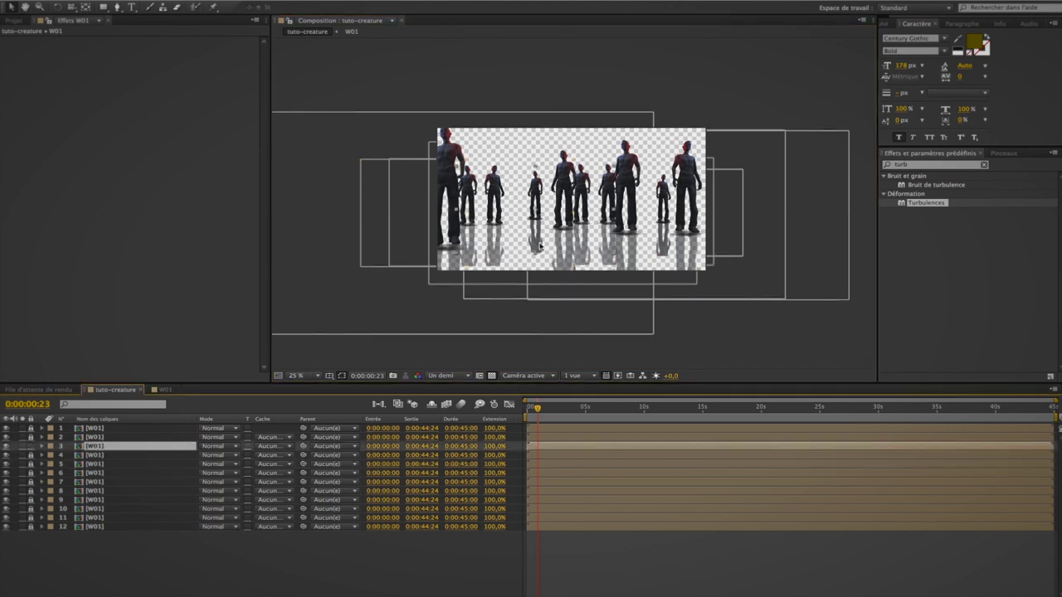
{"action": "key", "text": "period"}
{"action": "left_click", "coordinate": [143, 428]}
{"action": "left_click_drag", "start_coordinate": [752, 187], "coordinate": [522, 182]}
{"action": "left_click_drag", "start_coordinate": [681, 130], "coordinate": [678, 134]}
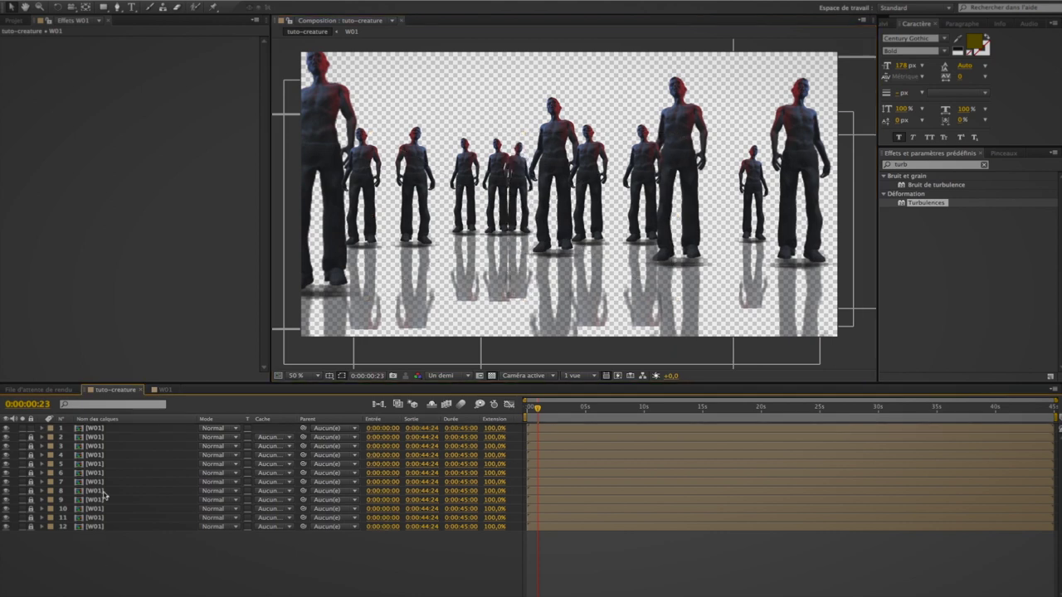
Step: Make all the W01 layers 3D and move the first copies in depth and sideways using the top view
{"action": "left_click", "coordinate": [98, 528], "text": "shift"}
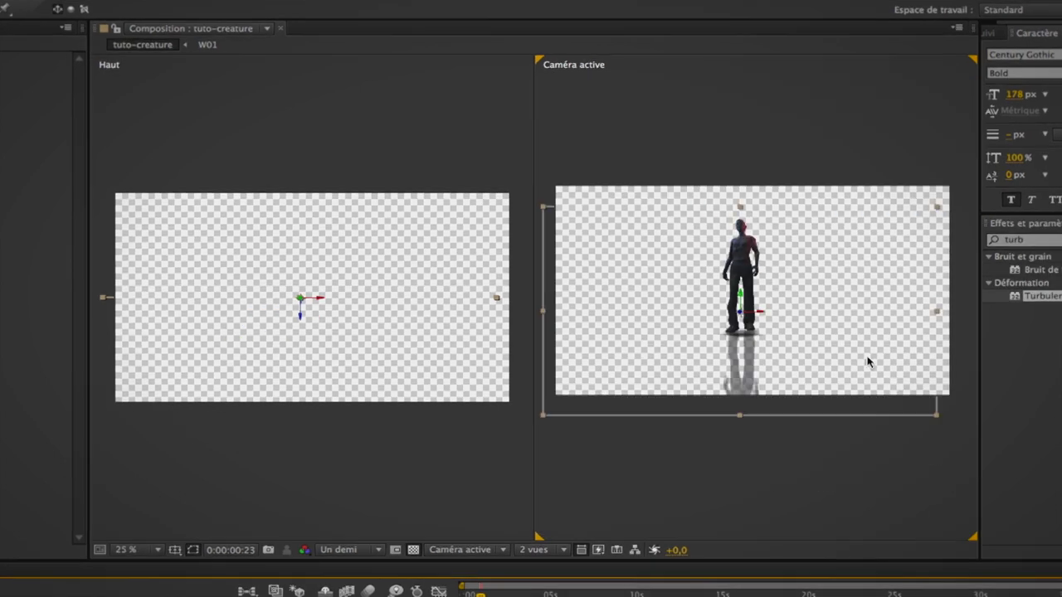
{"action": "left_click", "coordinate": [297, 241]}
{"action": "left_click_drag", "start_coordinate": [126, 352], "coordinate": [166, 290]}
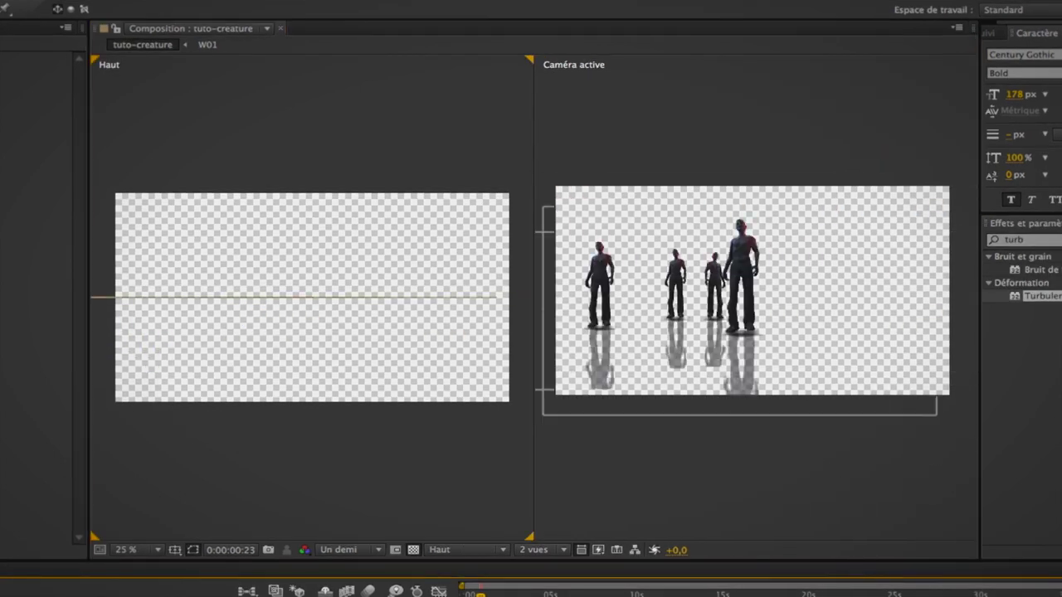
{"action": "left_click_drag", "start_coordinate": [391, 297], "coordinate": [388, 350]}
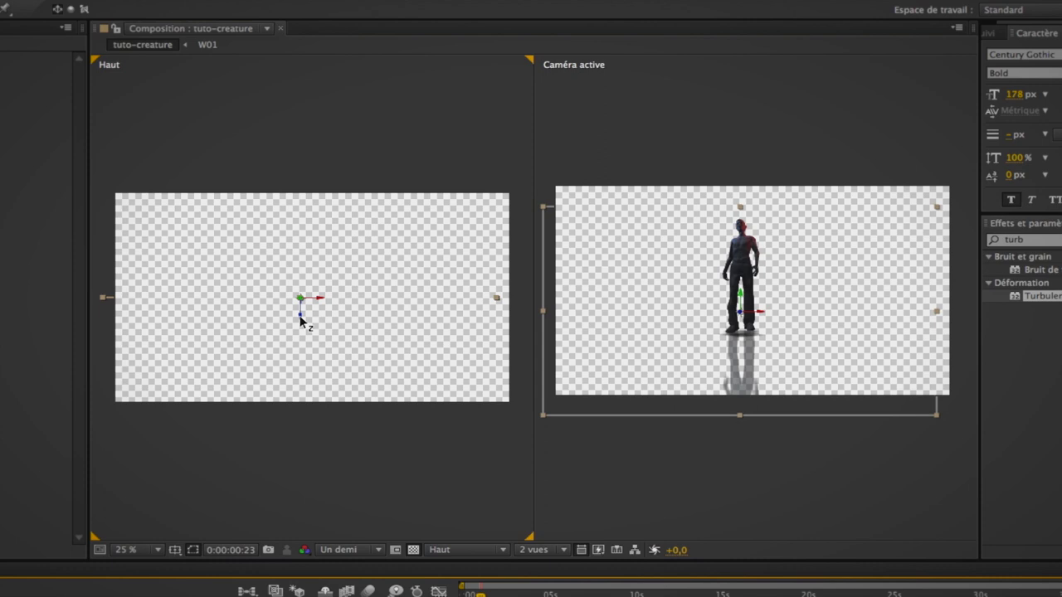
{"action": "left_click_drag", "start_coordinate": [304, 306], "coordinate": [474, 301]}
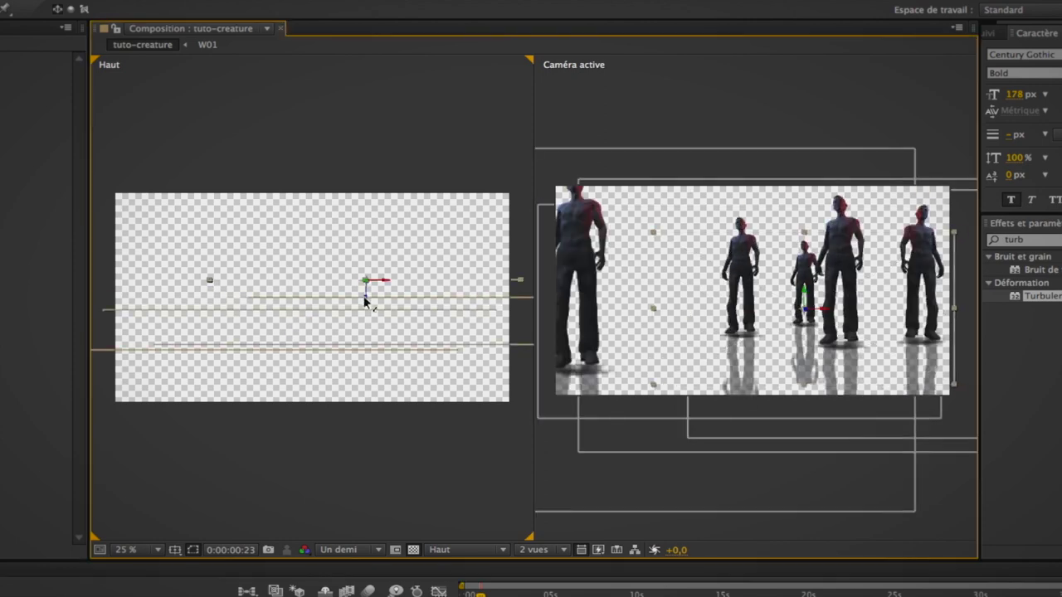
Step: Push the background W01 copies back from the camera to staggered depths and spread them across the width of the crowd
{"action": "left_click_drag", "start_coordinate": [365, 302], "coordinate": [242, 222]}
{"action": "left_click_drag", "start_coordinate": [268, 298], "coordinate": [293, 206]}
{"action": "left_click_drag", "start_coordinate": [238, 304], "coordinate": [238, 289]}
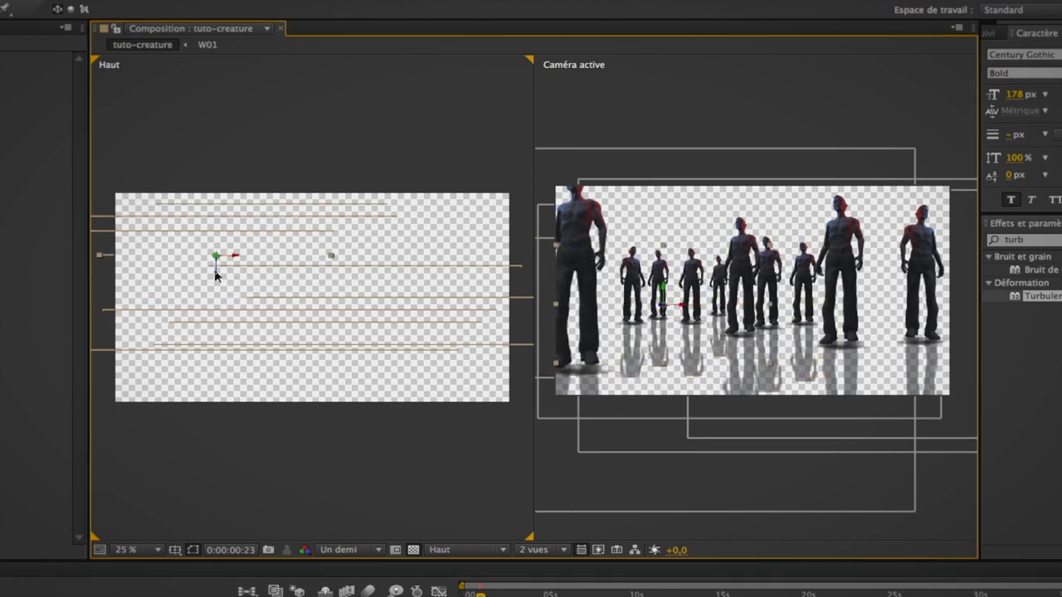
{"action": "mouse_move", "coordinate": [448, 316]}
{"action": "left_mouse_down"}
{"action": "mouse_move", "coordinate": [448, 349]}
{"action": "mouse_move", "coordinate": [408, 331]}
{"action": "mouse_move", "coordinate": [434, 302]}
{"action": "left_mouse_up"}
{"action": "mouse_move", "coordinate": [416, 283]}
{"action": "left_mouse_down"}
{"action": "mouse_move", "coordinate": [429, 283]}
{"action": "mouse_move", "coordinate": [415, 283]}
{"action": "left_mouse_up"}
Step: Place the remaining W01 copies at differing depths toward the right side of the crowd and check the full camera view
{"action": "key", "text": "super+d"}
{"action": "left_click_drag", "start_coordinate": [256, 299], "coordinate": [443, 299]}
{"action": "mouse_move", "coordinate": [462, 318]}
{"action": "left_mouse_down"}
{"action": "mouse_move", "coordinate": [462, 292]}
{"action": "mouse_move", "coordinate": [463, 309]}
{"action": "left_mouse_up"}
{"action": "left_click_drag", "start_coordinate": [444, 290], "coordinate": [448, 335]}
{"action": "left_click", "coordinate": [614, 485]}
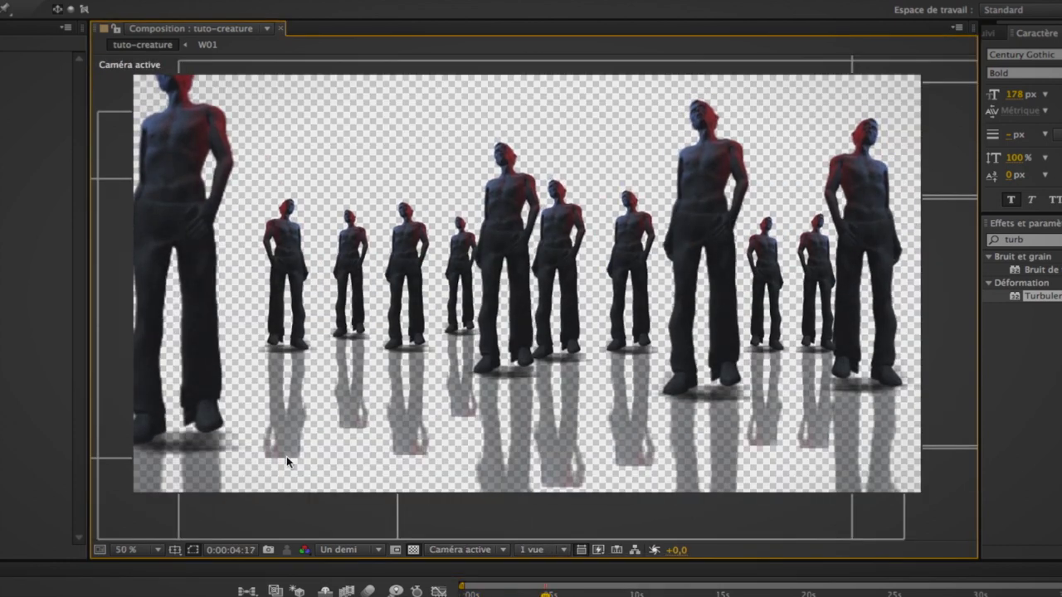
Step: Add a black LETTERBOX solid that forms cinema bars above and below the crowd, and preview the walk
{"action": "key", "text": "ctrl+y"}
{"action": "key", "text": "Return"}
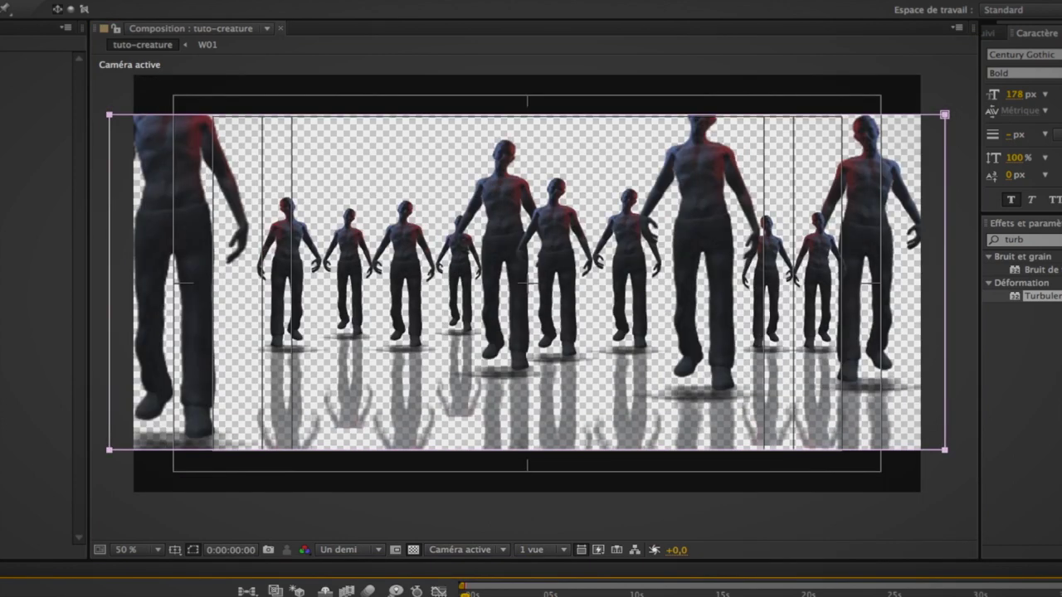
{"action": "key", "text": "space"}
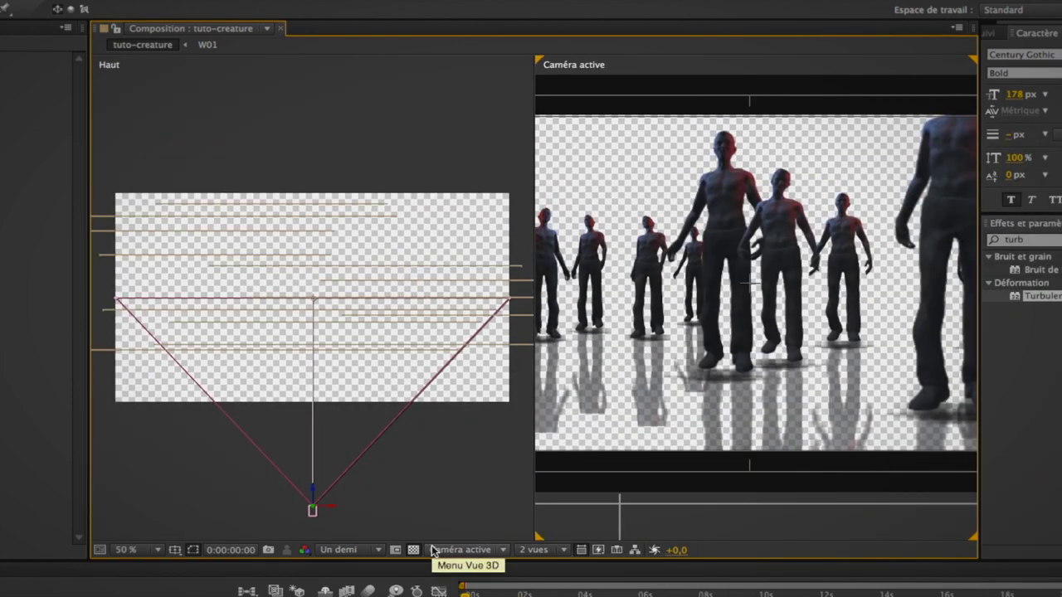
Step: Hide the title/action safe guides and move Caméra 1 along its depth axis in the top view to create its travel
{"action": "key", "text": "comma"}
{"action": "key", "text": "comma"}
{"action": "left_click", "coordinate": [175, 550]}
{"action": "left_click", "coordinate": [191, 564]}
{"action": "left_click_drag", "start_coordinate": [312, 510], "coordinate": [313, 443]}
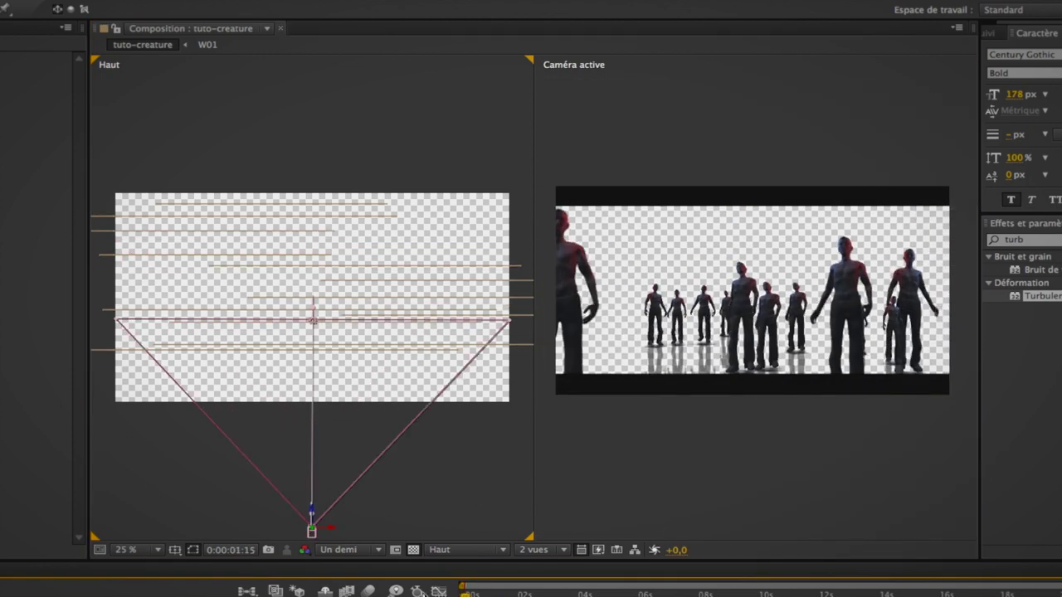
{"action": "left_click_drag", "start_coordinate": [313, 510], "coordinate": [312, 450]}
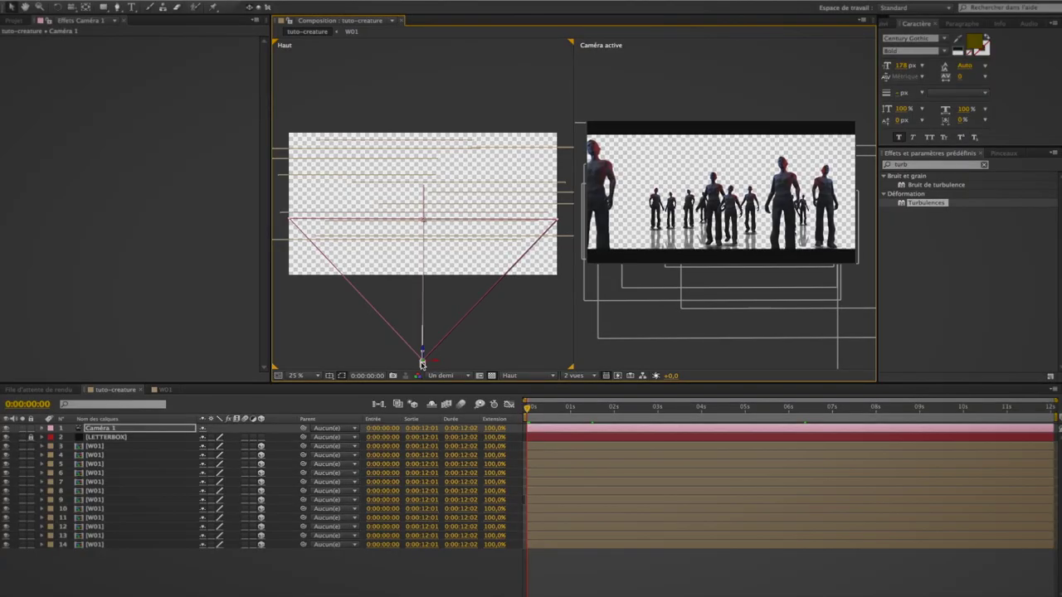
Step: Adjust Caméra 1's Position and Point ciblé keyframes, starting at about 848, 328, -1186.8 and 852, 328, -115.6, and preview the move
{"action": "left_click", "coordinate": [43, 428]}
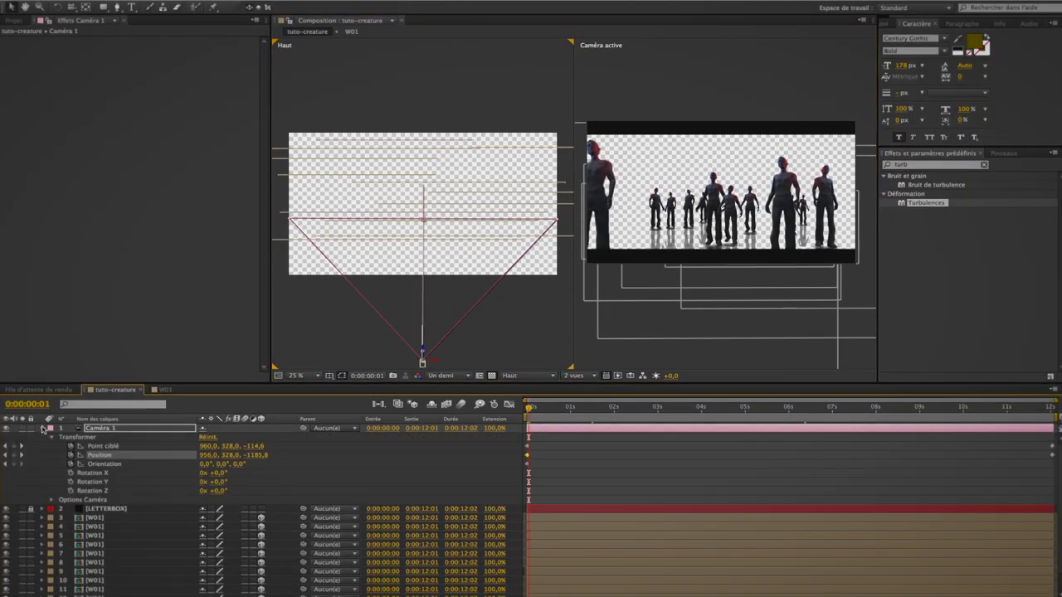
{"action": "left_click_drag", "start_coordinate": [526, 425], "coordinate": [1051, 408]}
{"action": "mouse_move", "coordinate": [423, 321]}
{"action": "left_mouse_down"}
{"action": "mouse_move", "coordinate": [425, 307]}
{"action": "mouse_move", "coordinate": [422, 316]}
{"action": "left_mouse_up"}
{"action": "left_click", "coordinate": [525, 411]}
{"action": "key", "text": "space"}
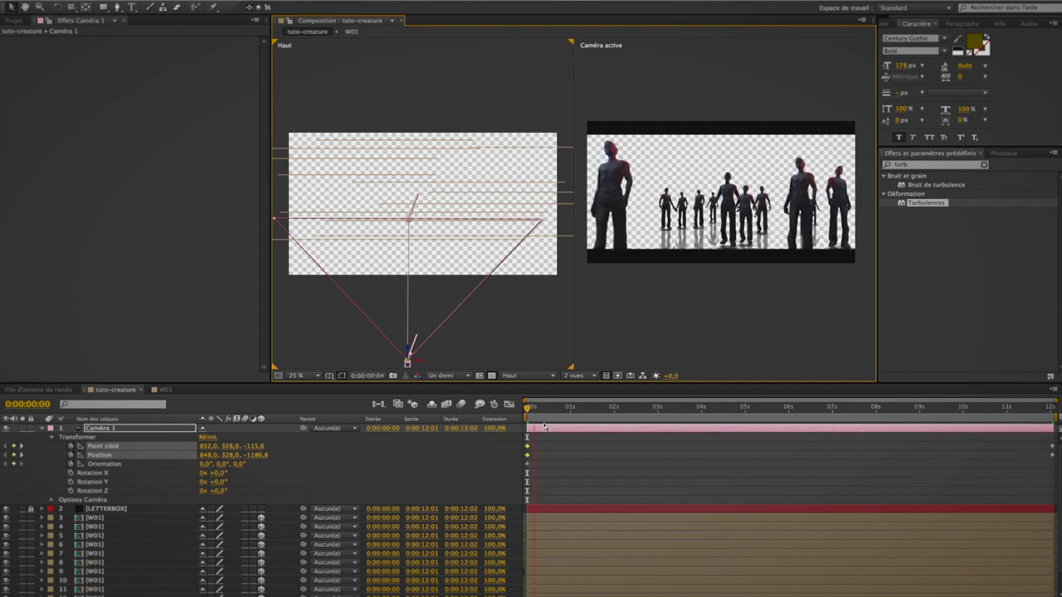
{"action": "key", "text": "space"}
{"action": "left_click_drag", "start_coordinate": [548, 408], "coordinate": [525, 408]}
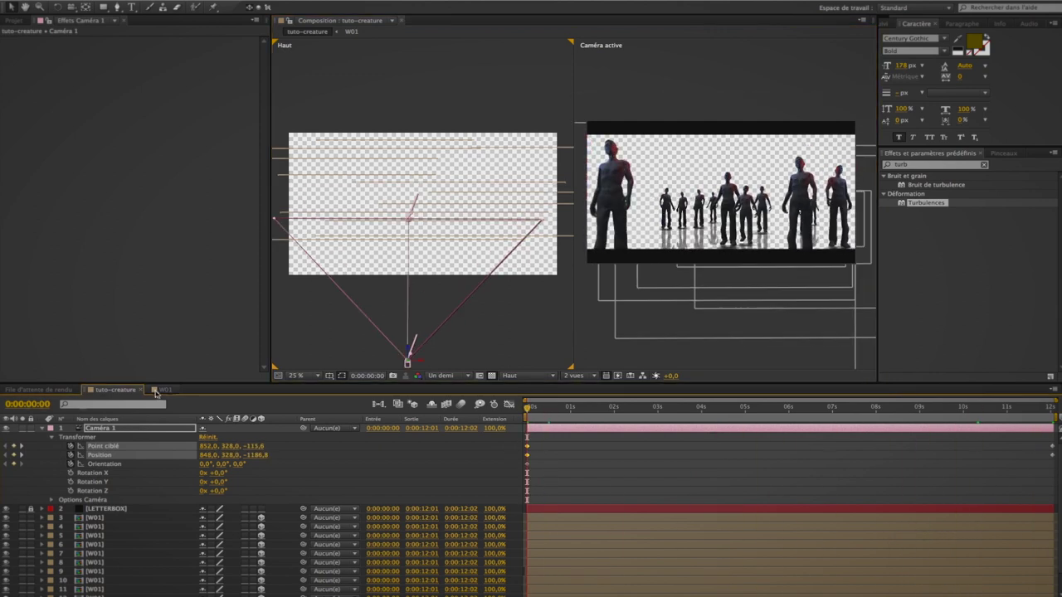
Step: Import the cracked road texture JPG from the Road folder, rename it sOL and add it beneath the W01 layers
{"action": "left_click", "coordinate": [40, 390]}
{"action": "left_click", "coordinate": [14, 21]}
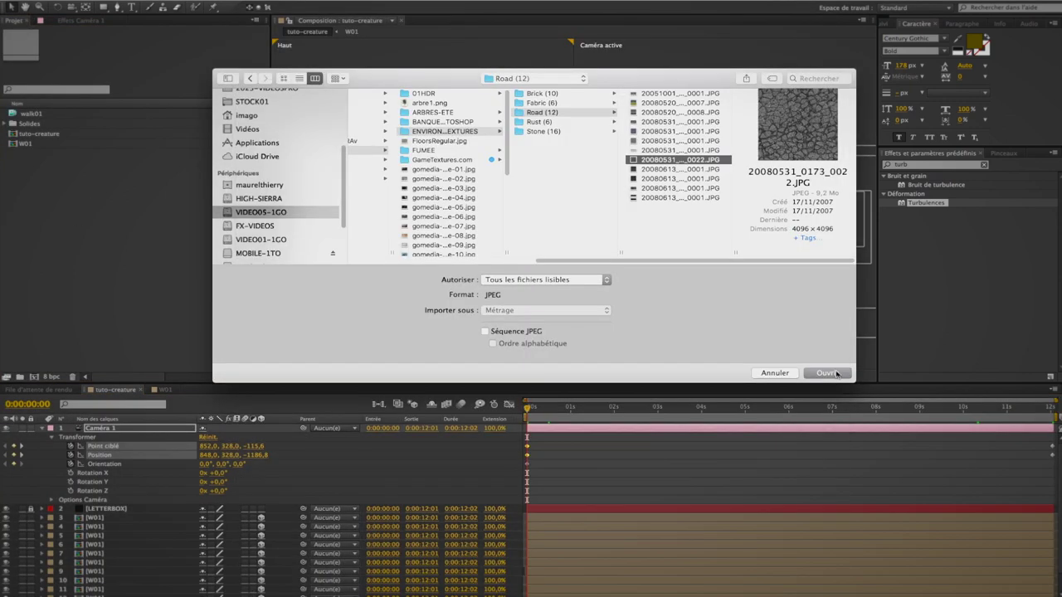
{"action": "left_click", "coordinate": [829, 373]}
{"action": "key", "text": "Return"}
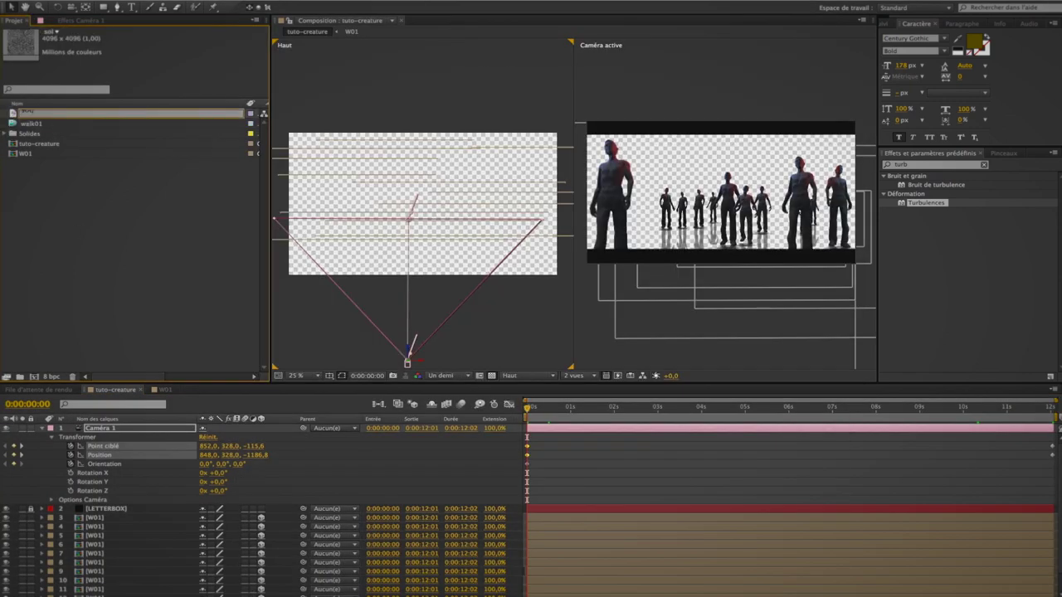
{"action": "left_click", "coordinate": [51, 440]}
{"action": "left_click_drag", "start_coordinate": [25, 123], "coordinate": [407, 247]}
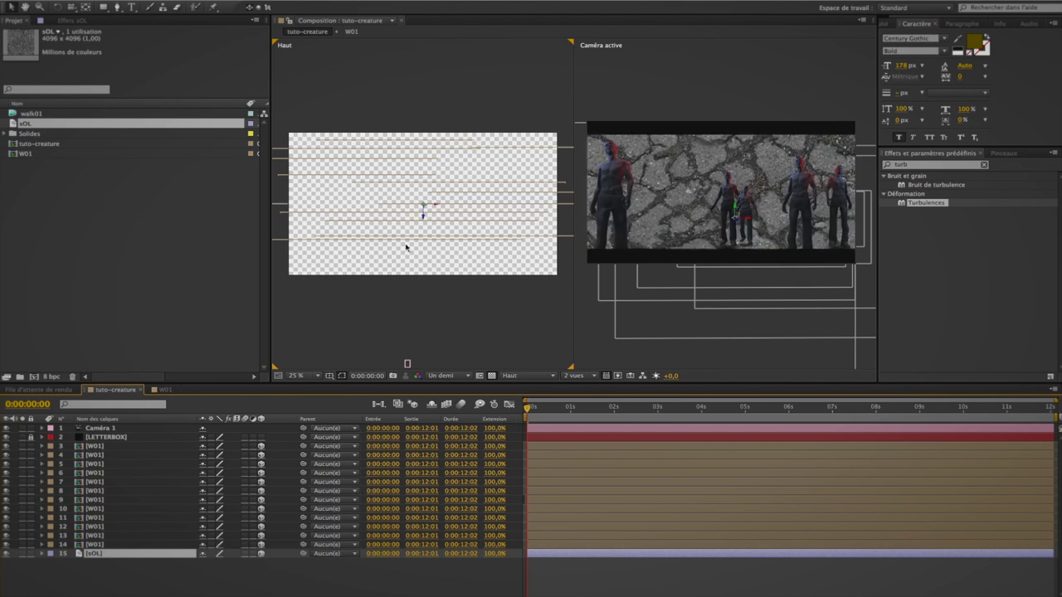
Step: Set the sOL layer's X rotation to 90° and lower it under the characters to about 744 in Y
{"action": "left_click", "coordinate": [52, 562]}
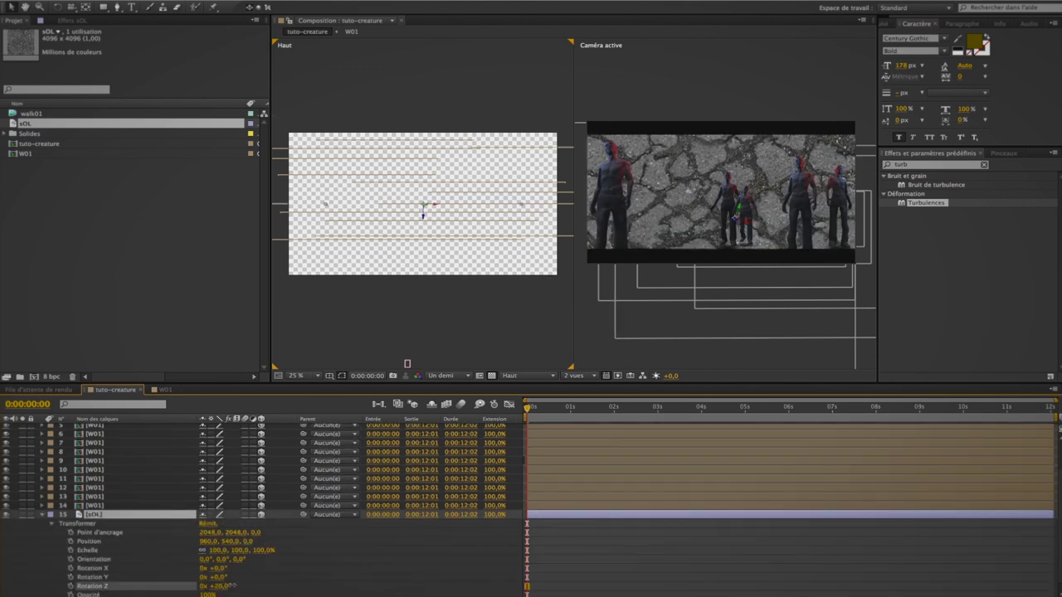
{"action": "key", "text": "super+z"}
{"action": "left_click_drag", "start_coordinate": [219, 569], "coordinate": [222, 570]}
{"action": "left_click", "coordinate": [222, 570]}
{"action": "type", "text": "90"}
{"action": "key", "text": "Return"}
{"action": "left_click_drag", "start_coordinate": [736, 230], "coordinate": [736, 258]}
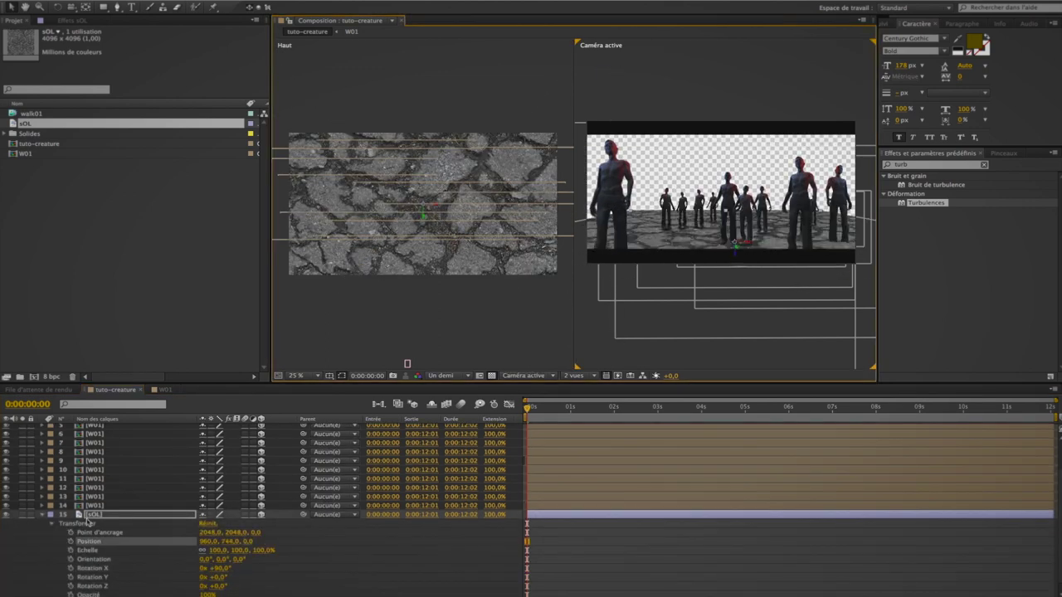
{"action": "left_click", "coordinate": [43, 514]}
Step: Show only the active camera at 50% and shift the sOL ground in depth beneath the crowd
{"action": "left_click", "coordinate": [729, 224]}
{"action": "left_click", "coordinate": [577, 376]}
{"action": "left_click", "coordinate": [578, 385]}
{"action": "left_click", "coordinate": [304, 376]}
{"action": "left_click", "coordinate": [305, 472]}
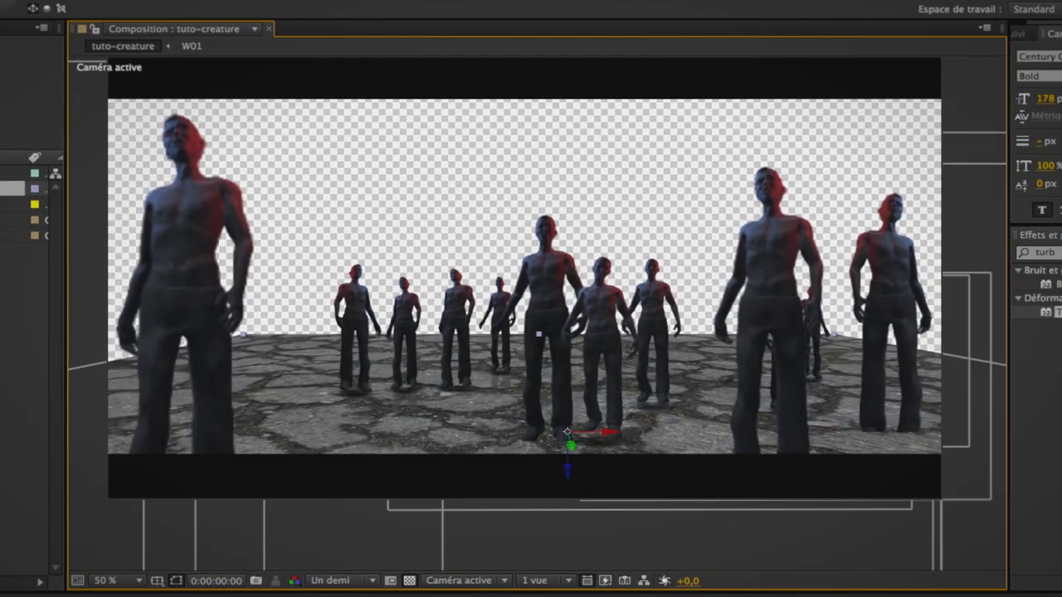
{"action": "left_click_drag", "start_coordinate": [568, 470], "coordinate": [567, 518]}
{"action": "key", "text": "super+z"}
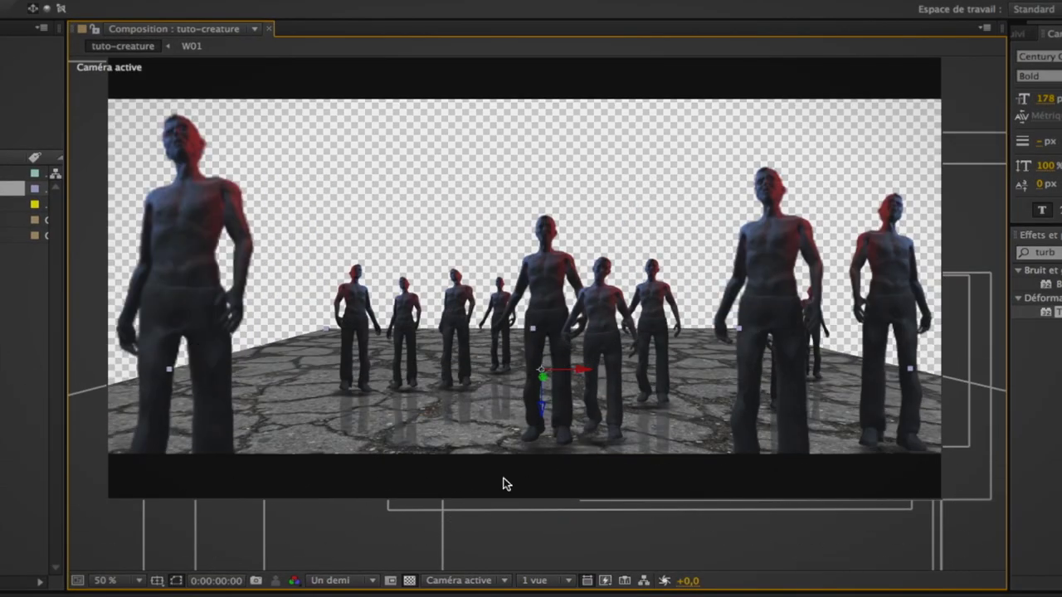
{"action": "left_click_drag", "start_coordinate": [543, 407], "coordinate": [542, 414]}
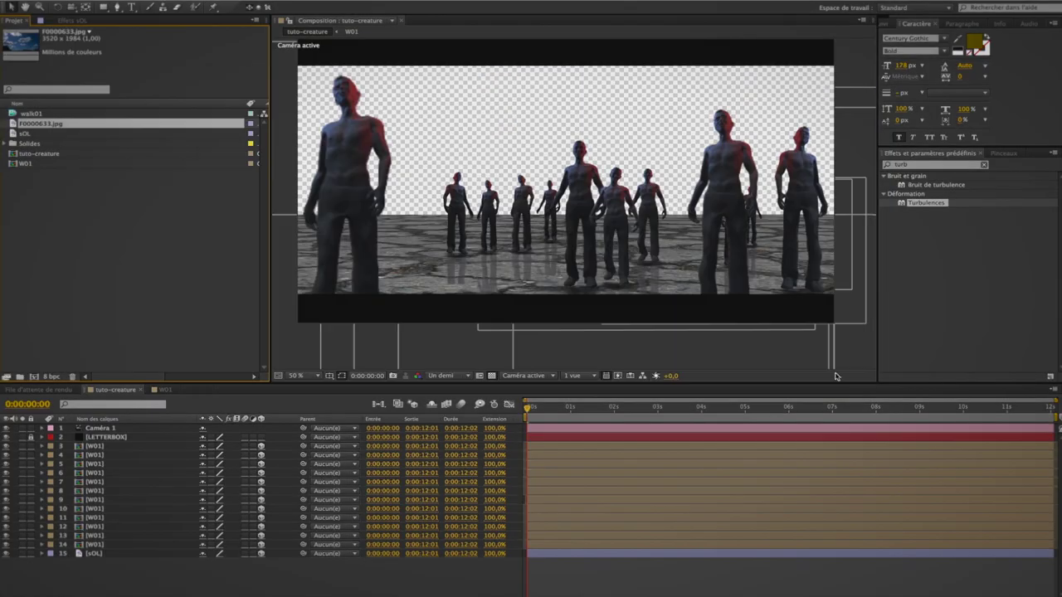
Step: Add the F0000633.jpg sky below the sOL layer, make it 3D and push it far behind the crowd using the top view
{"action": "left_click_drag", "start_coordinate": [79, 574], "coordinate": [79, 572]}
{"action": "left_click", "coordinate": [261, 563]}
{"action": "left_click", "coordinate": [588, 378]}
{"action": "left_click", "coordinate": [589, 395]}
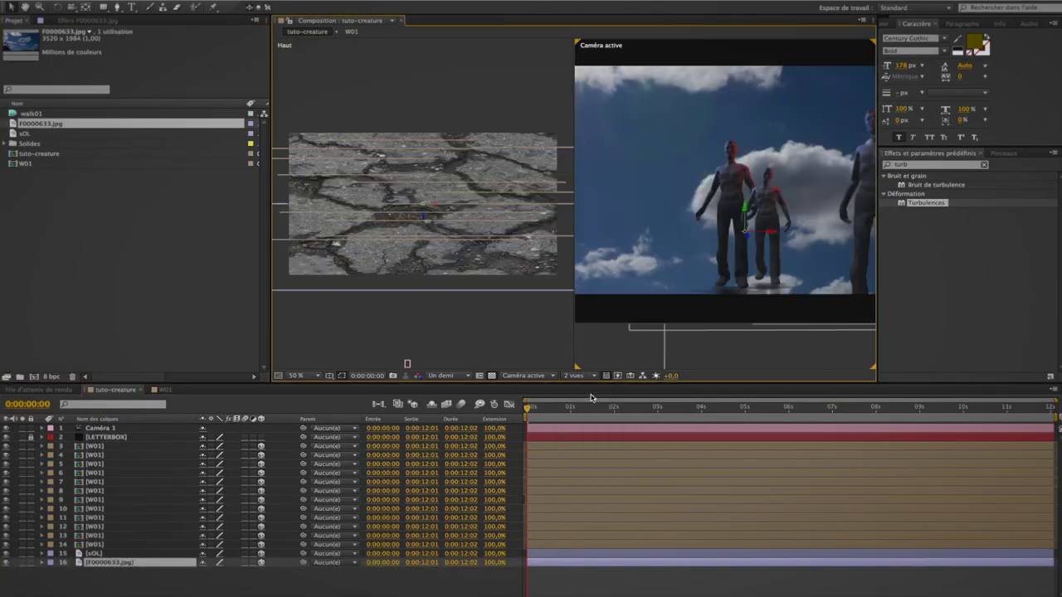
{"action": "scroll", "coordinate": [405, 318], "scroll_direction": "down", "scroll_amount": 3}
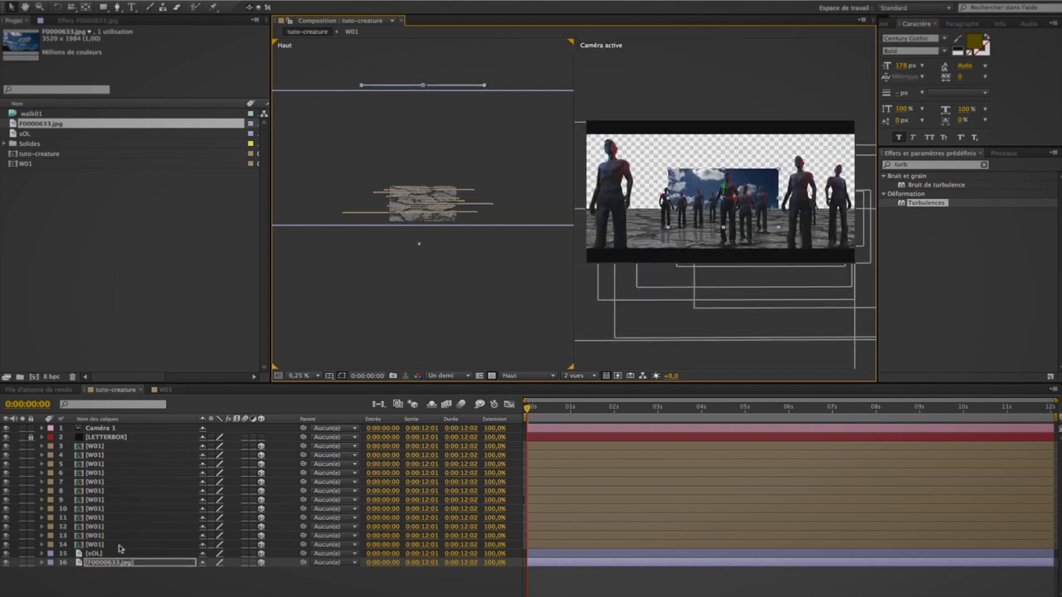
Step: Enlarge the F0000633.jpg sky and raise it until it fills the background above the ground's horizon
{"action": "left_click_drag", "start_coordinate": [955, 151], "coordinate": [1051, 141]}
{"action": "left_click_drag", "start_coordinate": [725, 189], "coordinate": [687, 7]}
{"action": "left_click_drag", "start_coordinate": [724, 146], "coordinate": [725, 65]}
{"action": "left_click_drag", "start_coordinate": [724, 128], "coordinate": [725, 106]}
{"action": "scroll", "coordinate": [726, 113], "scroll_direction": "down", "scroll_amount": 1}
{"action": "left_click_drag", "start_coordinate": [797, 130], "coordinate": [827, 116]}
{"action": "left_click_drag", "start_coordinate": [731, 126], "coordinate": [733, 112]}
{"action": "scroll", "coordinate": [725, 148], "scroll_direction": "up", "scroll_amount": 1}
{"action": "left_click_drag", "start_coordinate": [723, 148], "coordinate": [734, 100]}
Step: Preview the camera move with the new background and return to a single active camera view at the first frame
{"action": "key", "text": "space"}
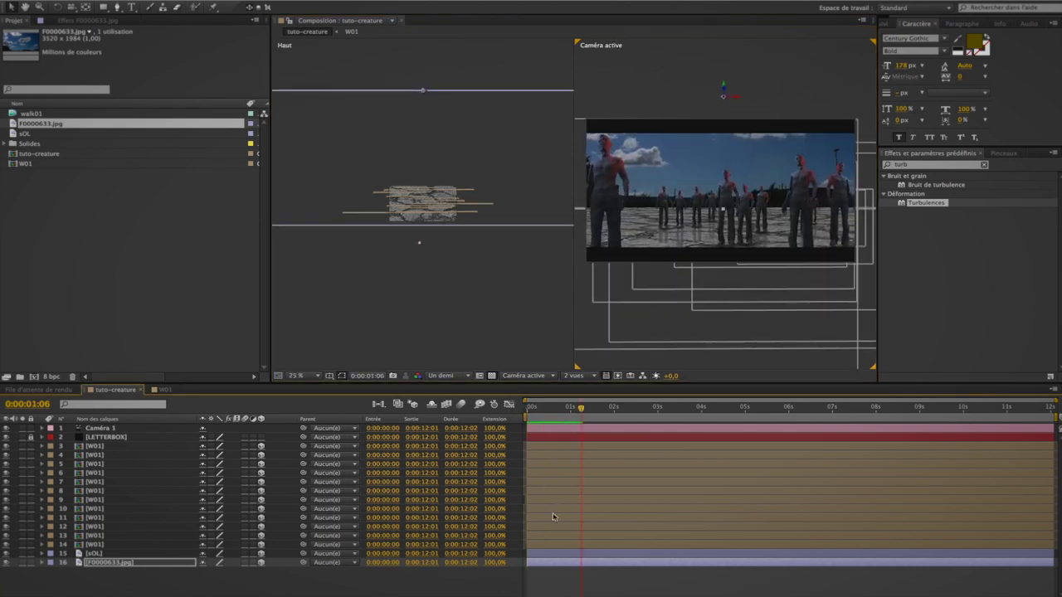
{"action": "key", "text": "Home"}
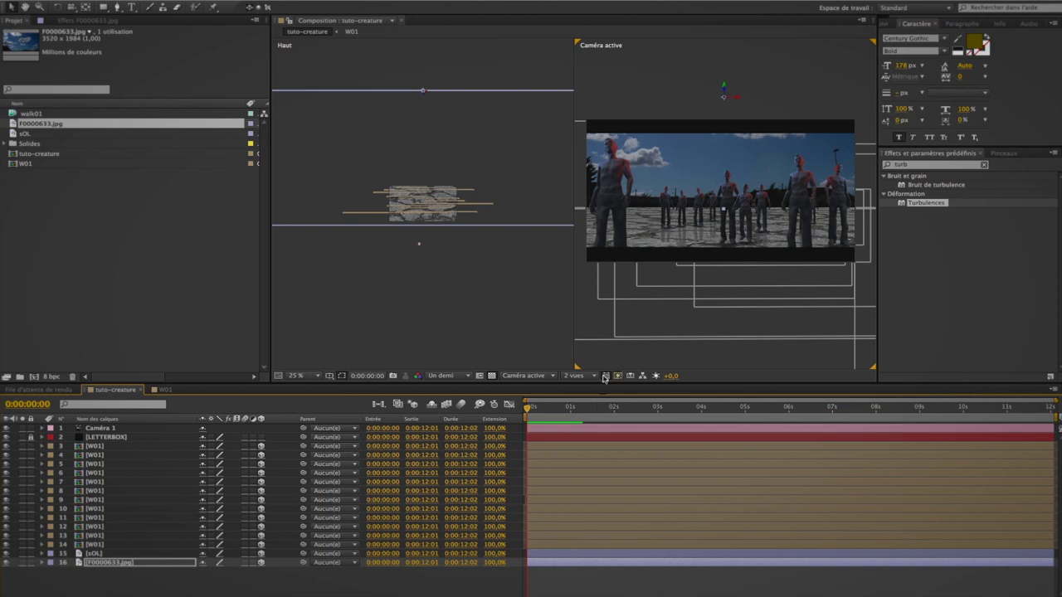
{"action": "left_click", "coordinate": [580, 376]}
{"action": "left_click", "coordinate": [580, 363]}
{"action": "scroll", "coordinate": [573, 207], "scroll_direction": "up", "scroll_amount": 1}
{"action": "left_click_drag", "start_coordinate": [572, 207], "coordinate": [581, 238]}
{"action": "mouse_move", "coordinate": [528, 407]}
{"action": "left_mouse_down"}
{"action": "mouse_move", "coordinate": [541, 407]}
{"action": "mouse_move", "coordinate": [526, 408]}
{"action": "left_mouse_up"}
Step: Add an ambient light (Ambiante) named Lumière 1 with a muted grey-brown colour
{"action": "left_click", "coordinate": [216, 584]}
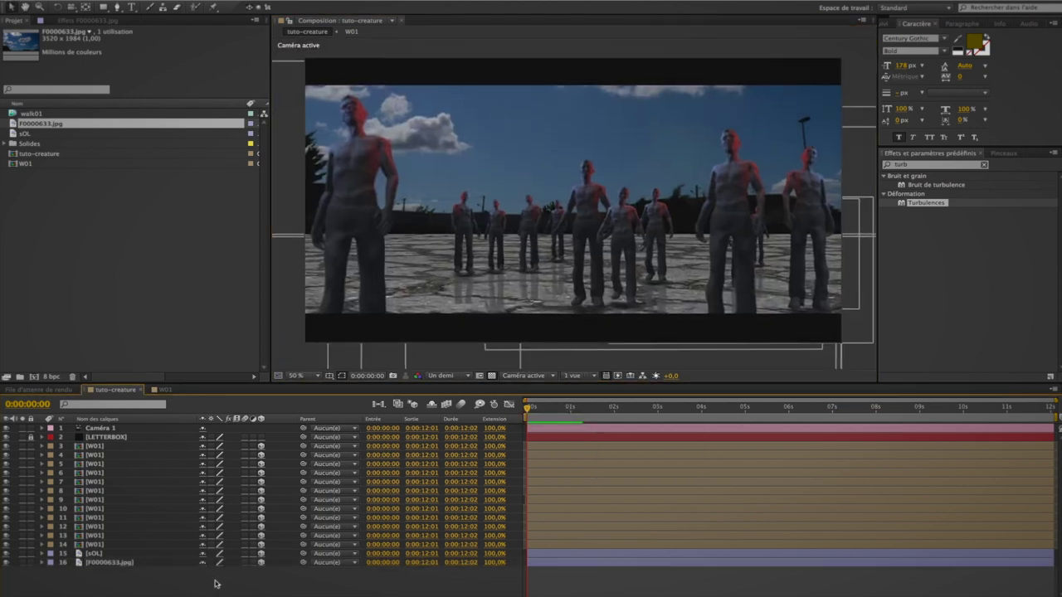
{"action": "right_click", "coordinate": [168, 590]}
{"action": "mouse_move", "coordinate": [315, 510]}
{"action": "left_click", "coordinate": [421, 545]}
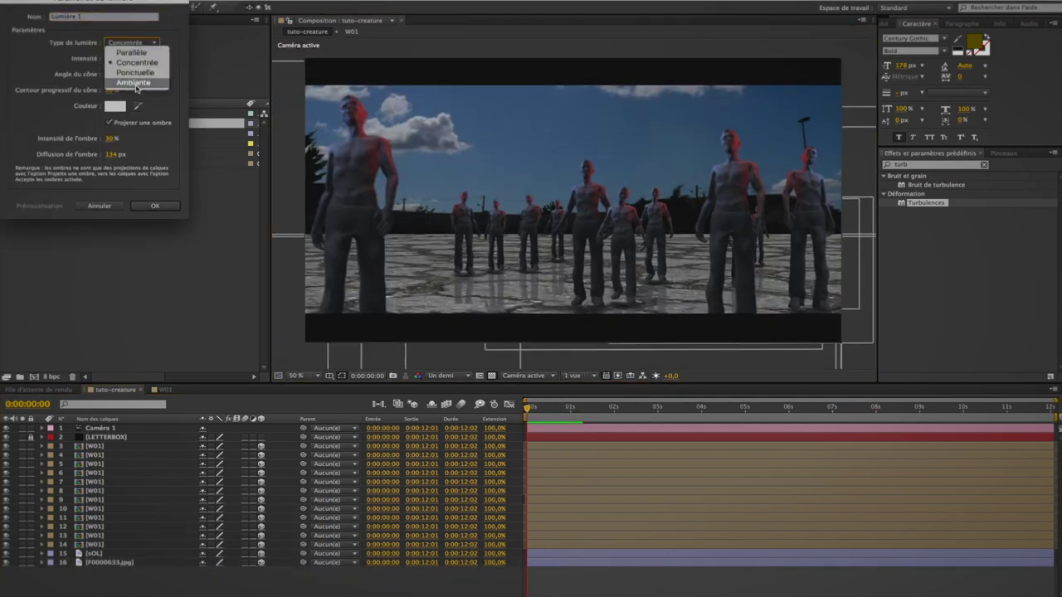
{"action": "left_click", "coordinate": [135, 83]}
{"action": "left_click", "coordinate": [115, 106]}
{"action": "left_click", "coordinate": [141, 312]}
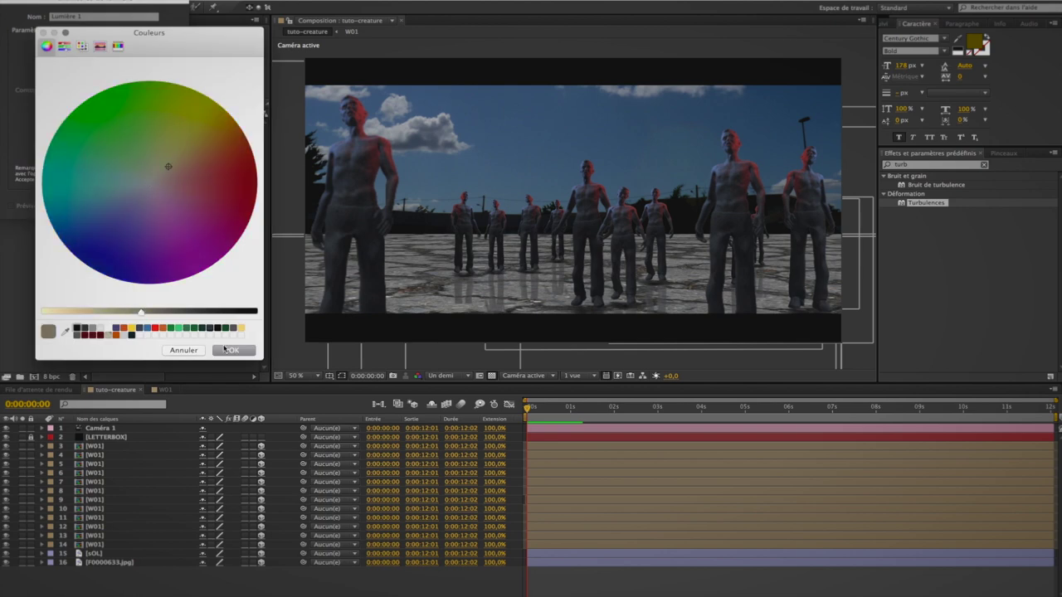
{"action": "left_click", "coordinate": [247, 352]}
{"action": "left_click", "coordinate": [155, 207]}
Step: Adjust Lumière 1's intensity in its light options to give the scene a dim ambient tone
{"action": "left_click", "coordinate": [41, 428]}
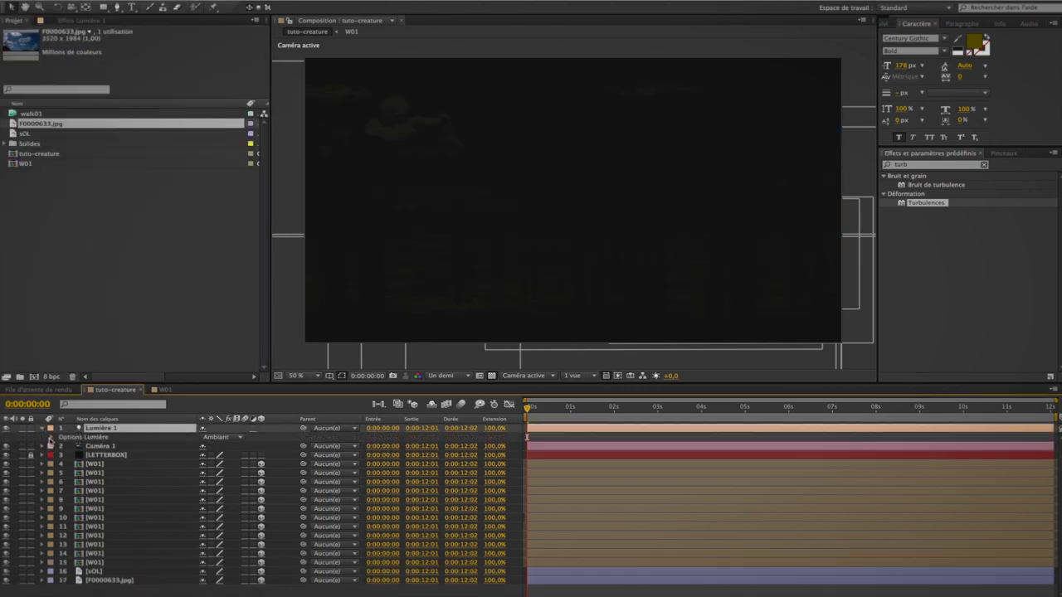
{"action": "left_click", "coordinate": [52, 437]}
{"action": "mouse_move", "coordinate": [204, 450]}
{"action": "left_mouse_down"}
{"action": "mouse_move", "coordinate": [215, 448]}
{"action": "mouse_move", "coordinate": [177, 451]}
{"action": "mouse_move", "coordinate": [194, 448]}
{"action": "left_mouse_up"}
{"action": "left_click", "coordinate": [51, 437]}
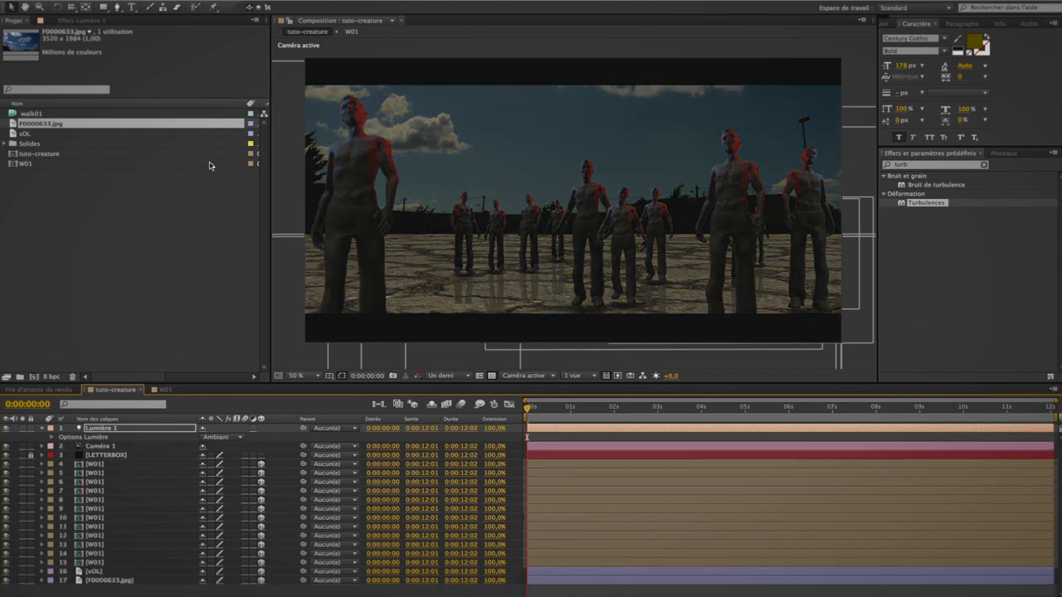
Step: Add a point light (Ponctuelle) named Lumière 2 with 40% intensity, shadow casting on, 30% shadow intensity and 134 px shadow diffusion
{"action": "right_click", "coordinate": [186, 590]}
{"action": "mouse_move", "coordinate": [249, 510]}
{"action": "left_click", "coordinate": [404, 547]}
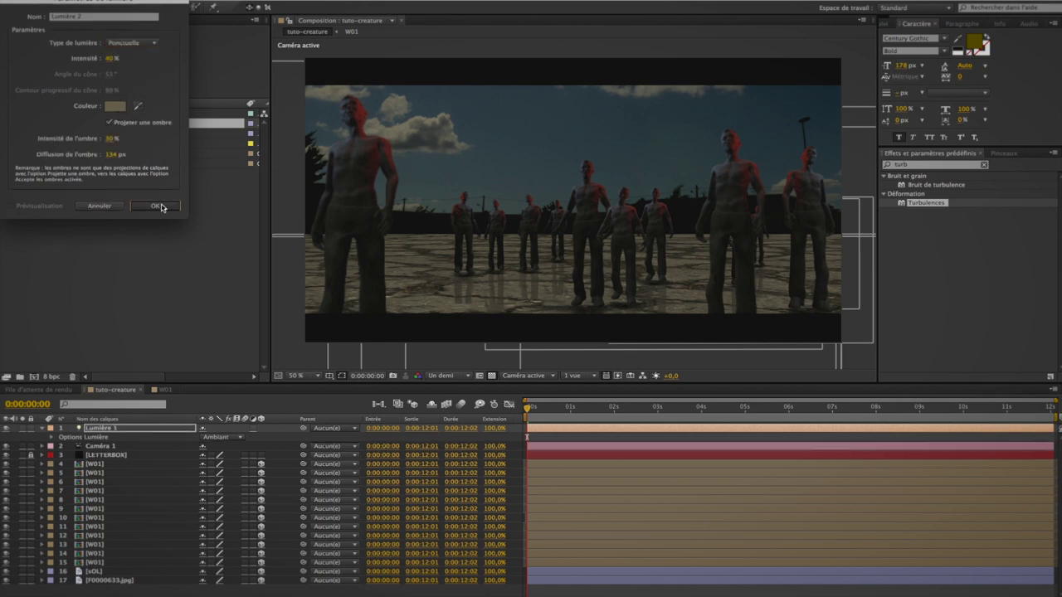
{"action": "left_click", "coordinate": [160, 206]}
Step: Move Lumière 2 into the left half of the crowd using the top view and raise it above the scene
{"action": "left_click", "coordinate": [580, 376]}
{"action": "left_click", "coordinate": [591, 395]}
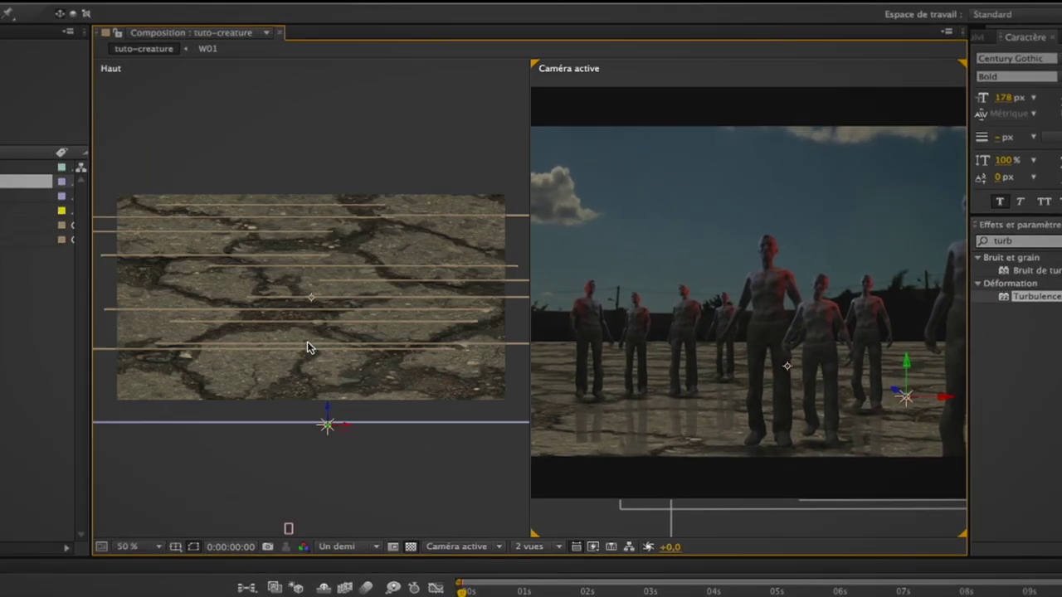
{"action": "left_click_drag", "start_coordinate": [327, 408], "coordinate": [311, 308]}
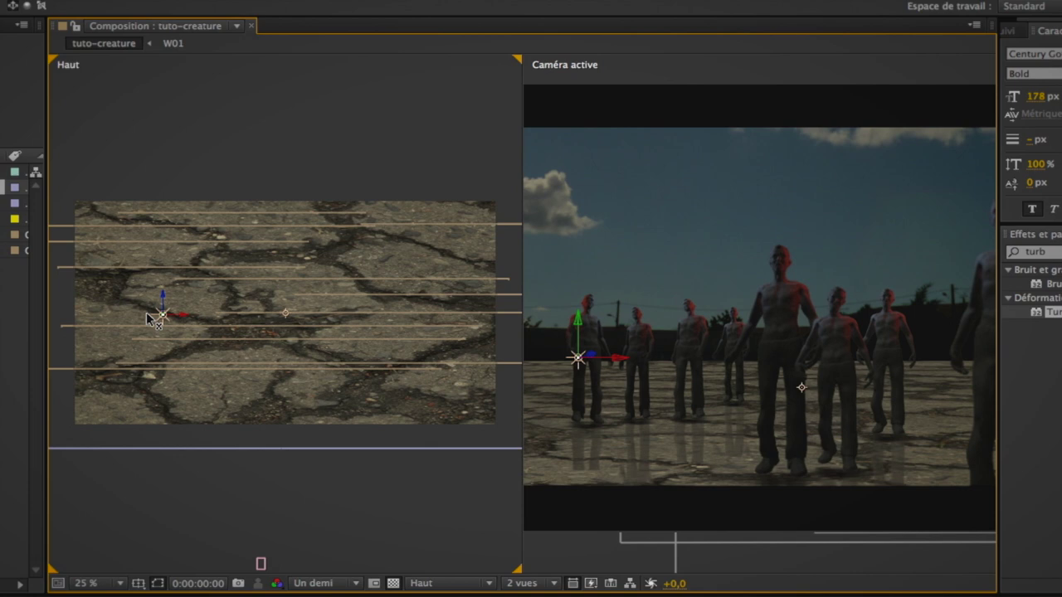
{"action": "left_click_drag", "start_coordinate": [180, 314], "coordinate": [147, 314]}
{"action": "left_click_drag", "start_coordinate": [727, 368], "coordinate": [855, 366]}
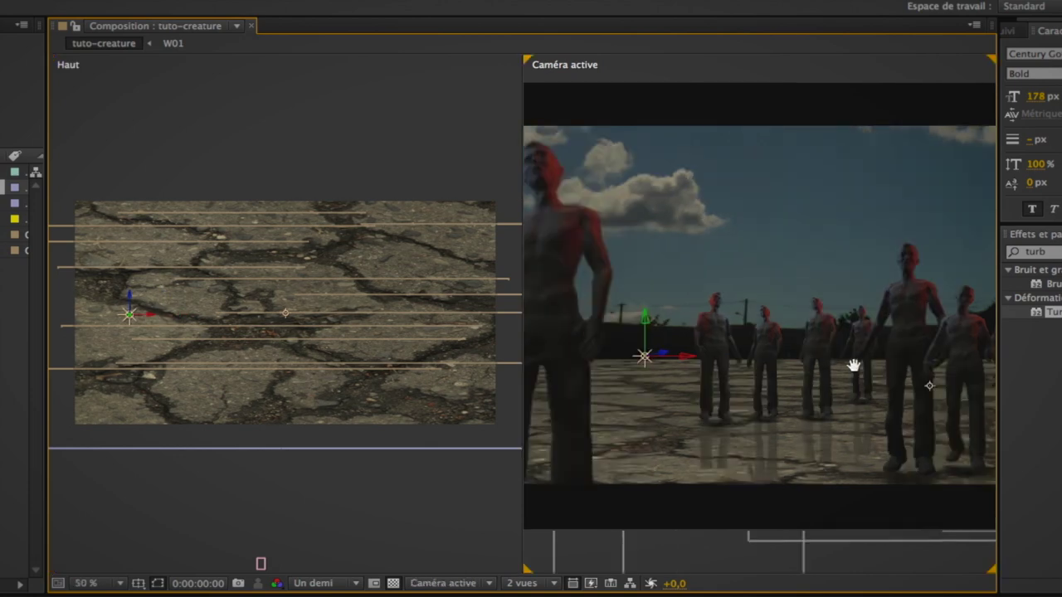
{"action": "left_click_drag", "start_coordinate": [610, 65], "coordinate": [699, 239]}
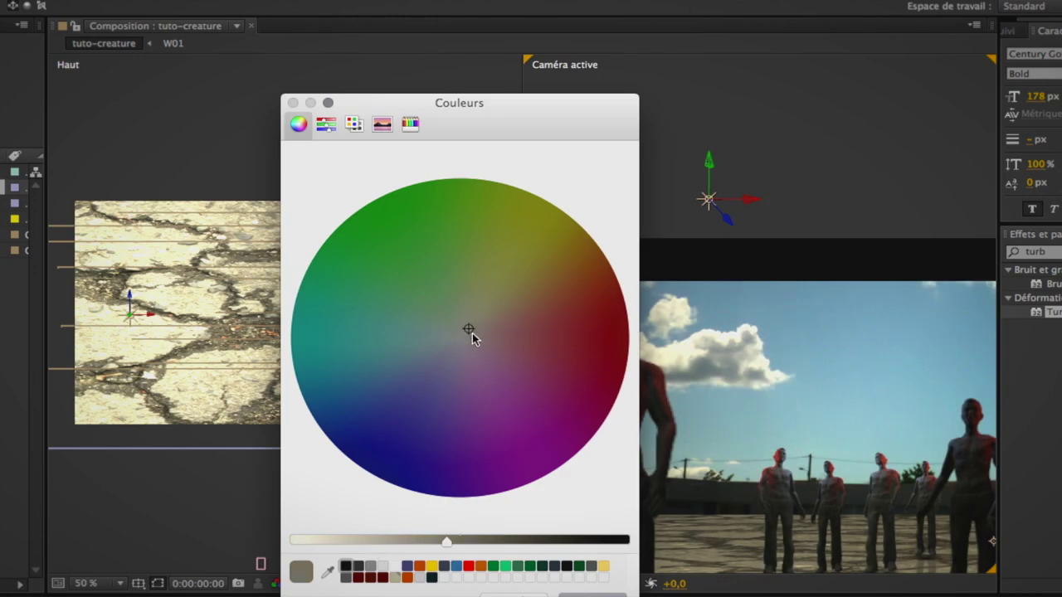
Step: Accept the muted grey-brown light colour and move Lumière 2 higher and further left above the crowd in the camera view
{"action": "left_click", "coordinate": [592, 596]}
{"action": "left_click_drag", "start_coordinate": [871, 498], "coordinate": [810, 302]}
{"action": "scroll", "coordinate": [844, 304], "scroll_direction": "down", "scroll_amount": 1}
{"action": "scroll", "coordinate": [809, 300], "scroll_direction": "up", "scroll_amount": 1}
{"action": "scroll", "coordinate": [809, 301], "scroll_direction": "down", "scroll_amount": 1}
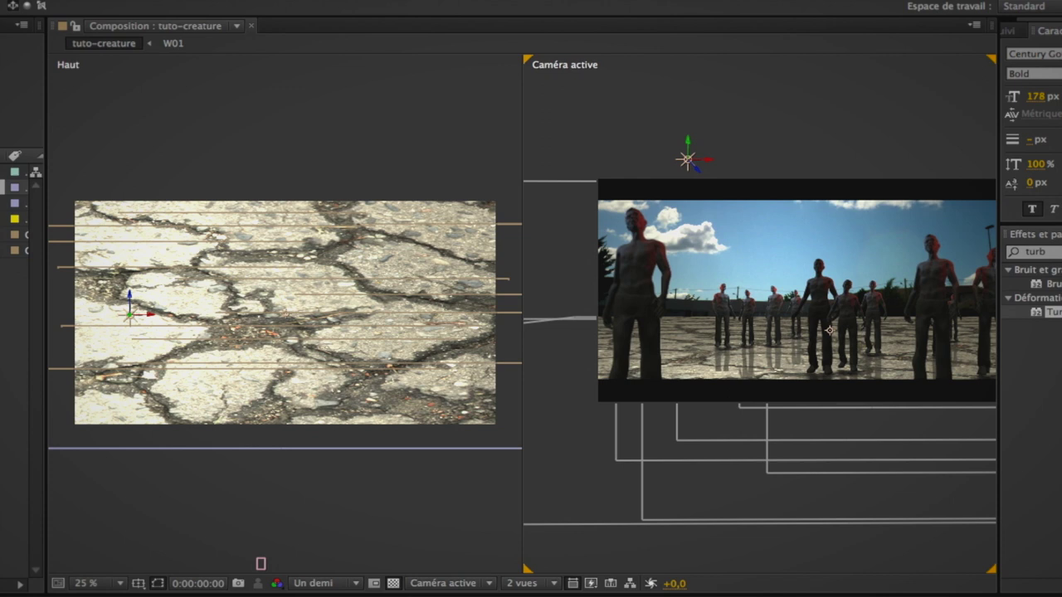
{"action": "left_click_drag", "start_coordinate": [699, 161], "coordinate": [635, 68]}
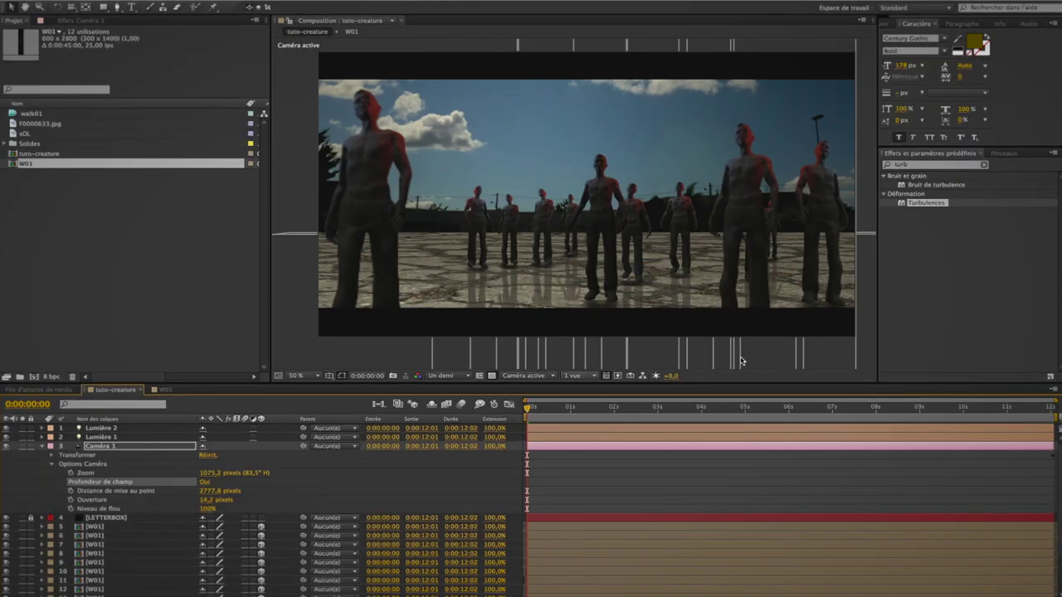
Step: Show the scene in two views and set Caméra 1's aperture (Ouverture) to 100 pixels
{"action": "left_click", "coordinate": [581, 376]}
{"action": "left_click", "coordinate": [583, 395]}
{"action": "left_click", "coordinate": [214, 500]}
{"action": "type", "text": "100"}
{"action": "key", "text": "Return"}
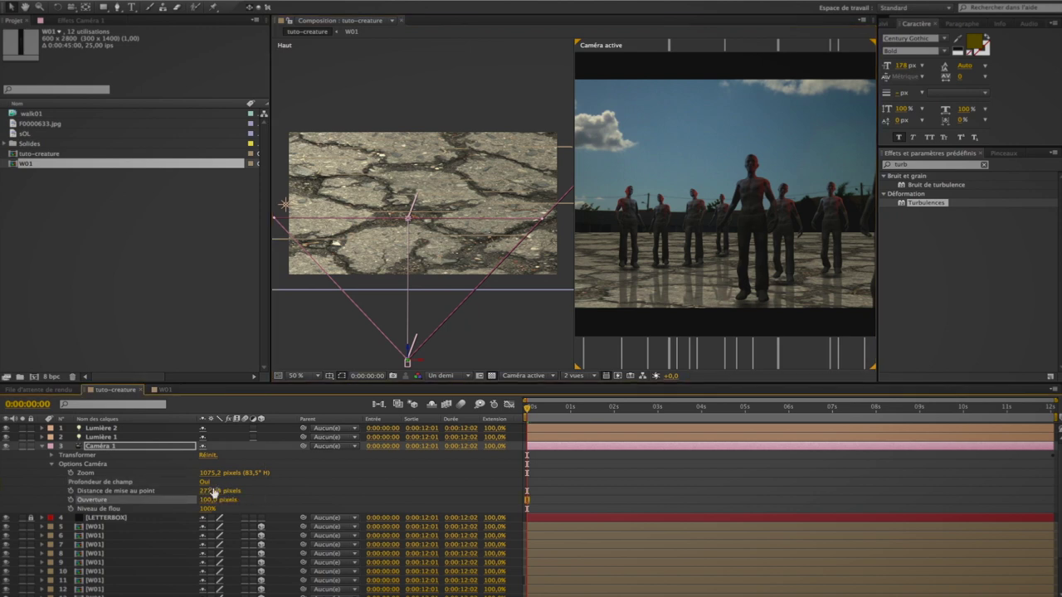
Step: Set Caméra 1's focus distance to 976,8 pixels and its aperture to 316 pixels to blur the background
{"action": "left_click_drag", "start_coordinate": [214, 493], "coordinate": [86, 491]}
{"action": "left_click_drag", "start_coordinate": [214, 492], "coordinate": [286, 503]}
{"action": "left_click_drag", "start_coordinate": [209, 491], "coordinate": [199, 496]}
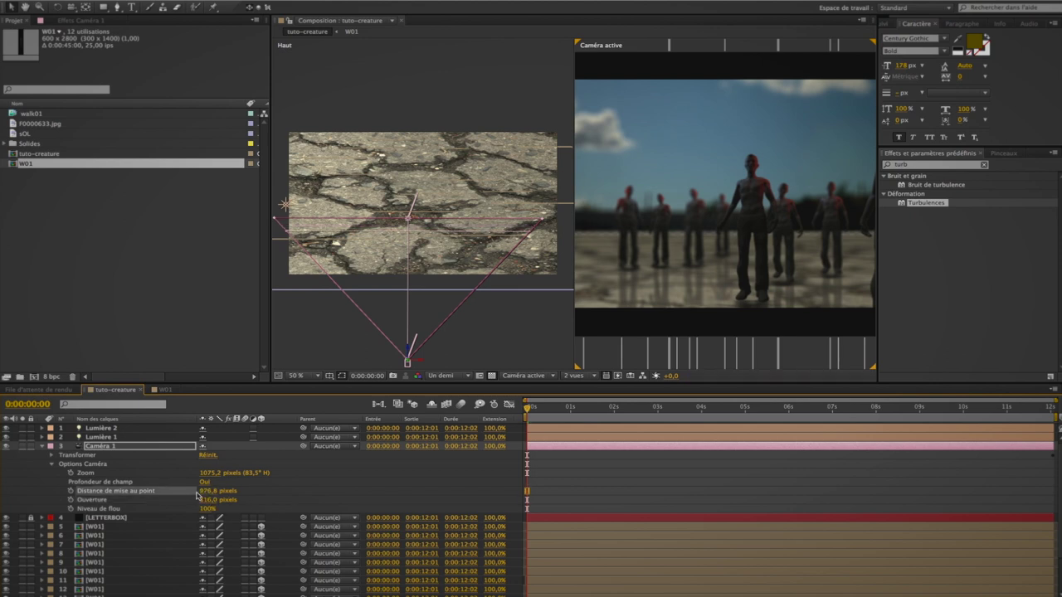
Step: Find the Courbes effect with "cour", apply it to the sOL layer and reshape its RGB curve with lowered highlights
{"action": "mouse_move", "coordinate": [1061, 1]}
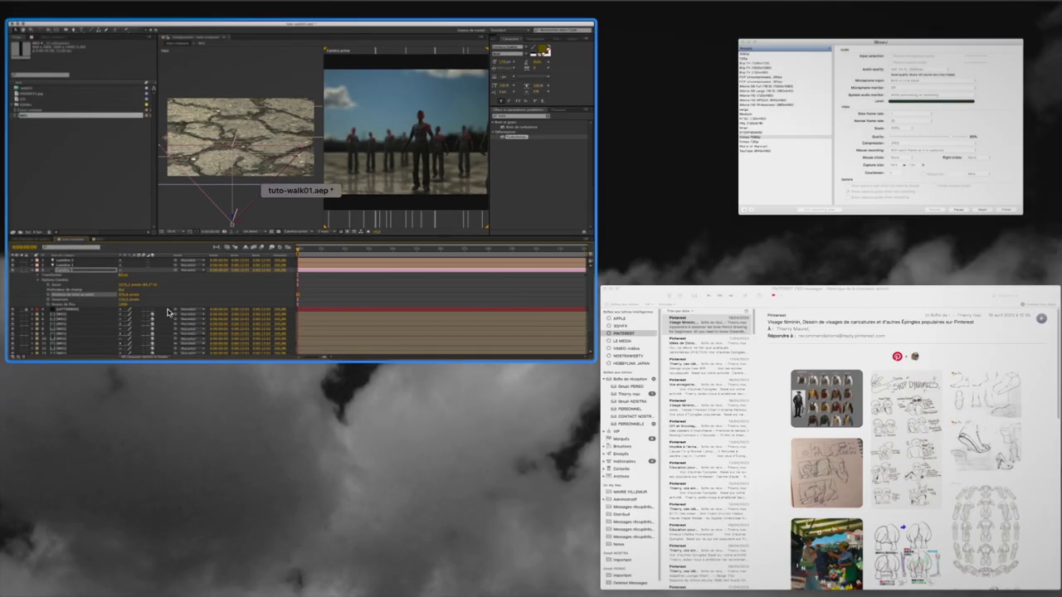
{"action": "left_click", "coordinate": [170, 310]}
{"action": "scroll", "coordinate": [94, 581], "scroll_direction": "down", "scroll_amount": 5}
{"action": "left_click", "coordinate": [93, 587]}
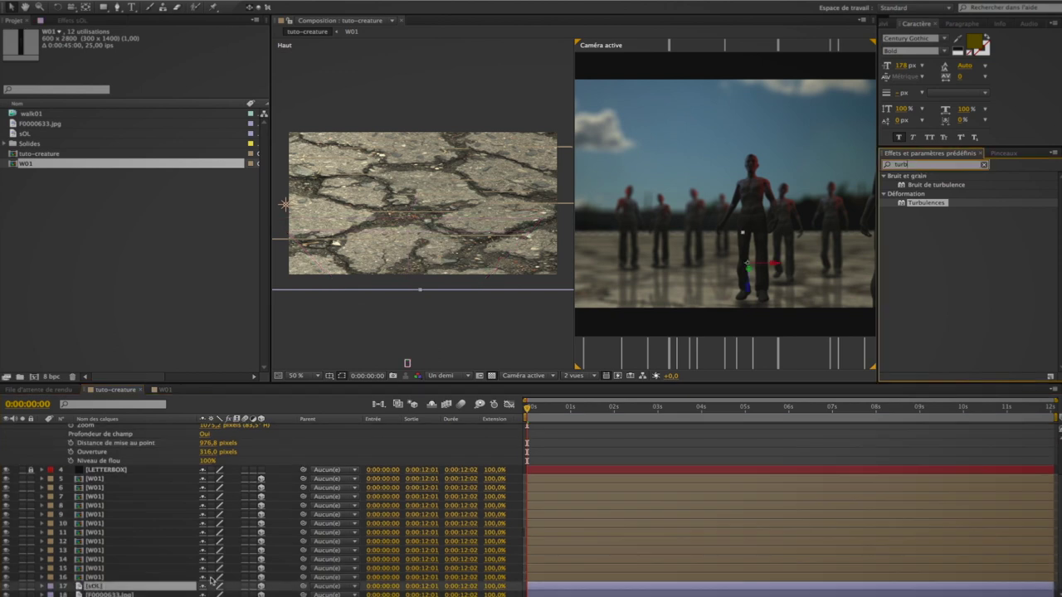
{"action": "left_click", "coordinate": [104, 594]}
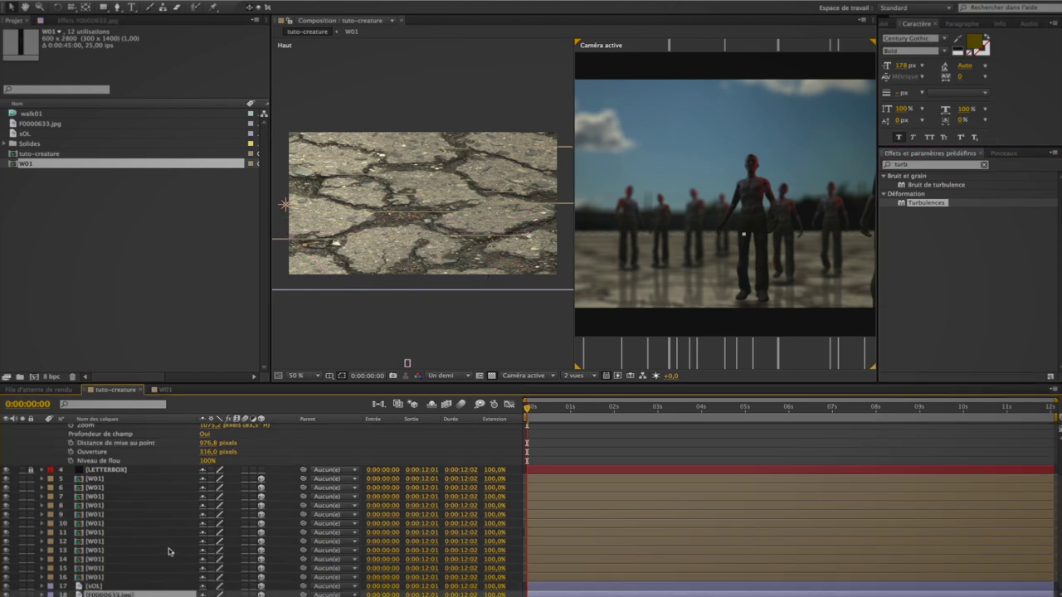
{"action": "left_click", "coordinate": [922, 164]}
{"action": "type", "text": "cour"}
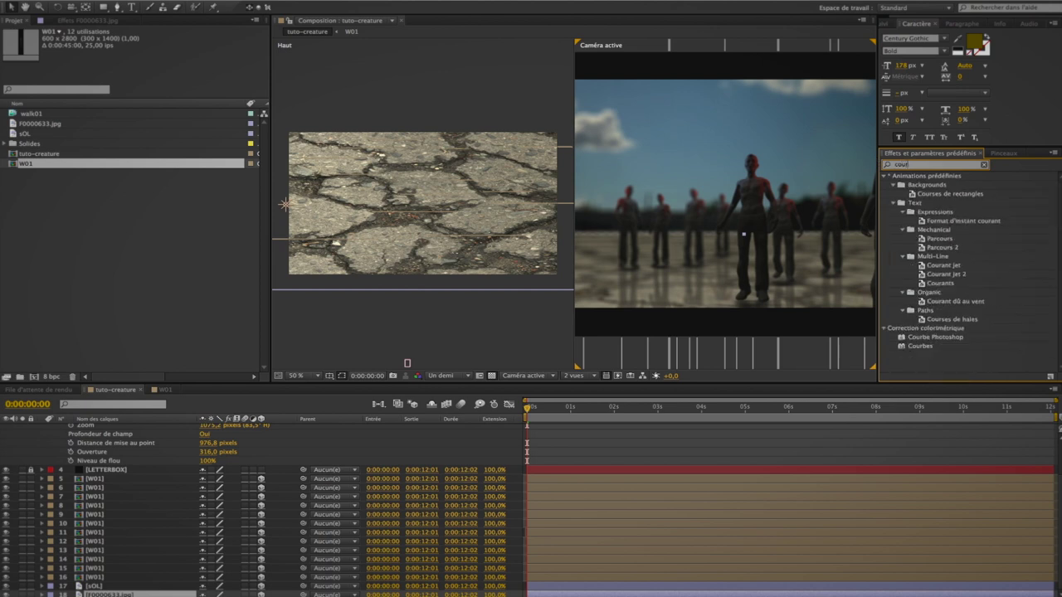
{"action": "left_click_drag", "start_coordinate": [919, 346], "coordinate": [117, 586]}
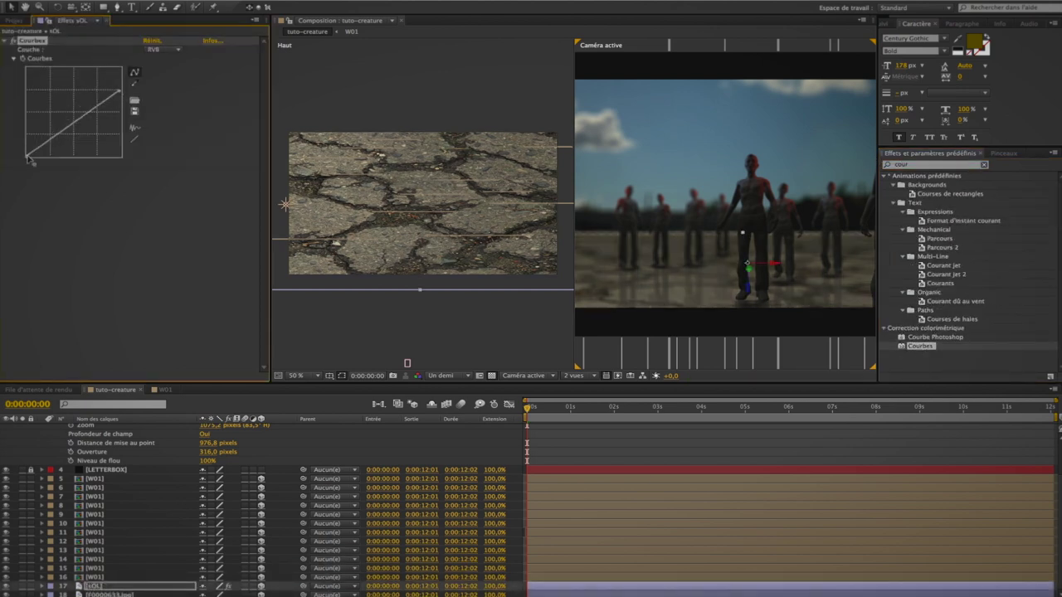
{"action": "mouse_move", "coordinate": [53, 137]}
{"action": "left_mouse_down"}
{"action": "mouse_move", "coordinate": [77, 115]}
{"action": "mouse_move", "coordinate": [52, 138]}
{"action": "left_mouse_up"}
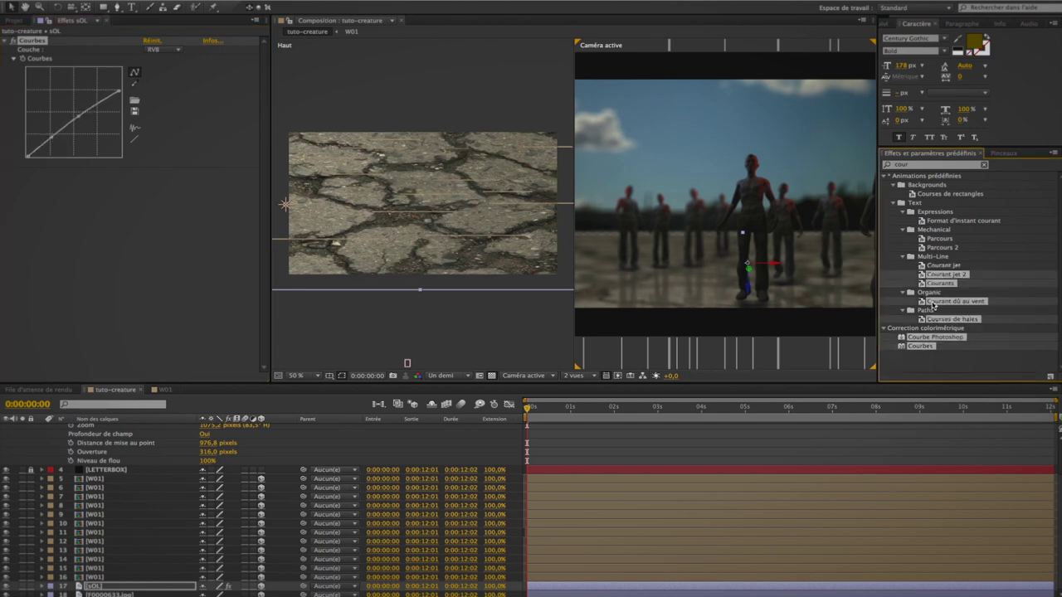
Step: Add Courbes to the F0000633.jpg sky layer, return to a single camera view and tone the sky down to a dull grey
{"action": "left_click", "coordinate": [103, 594]}
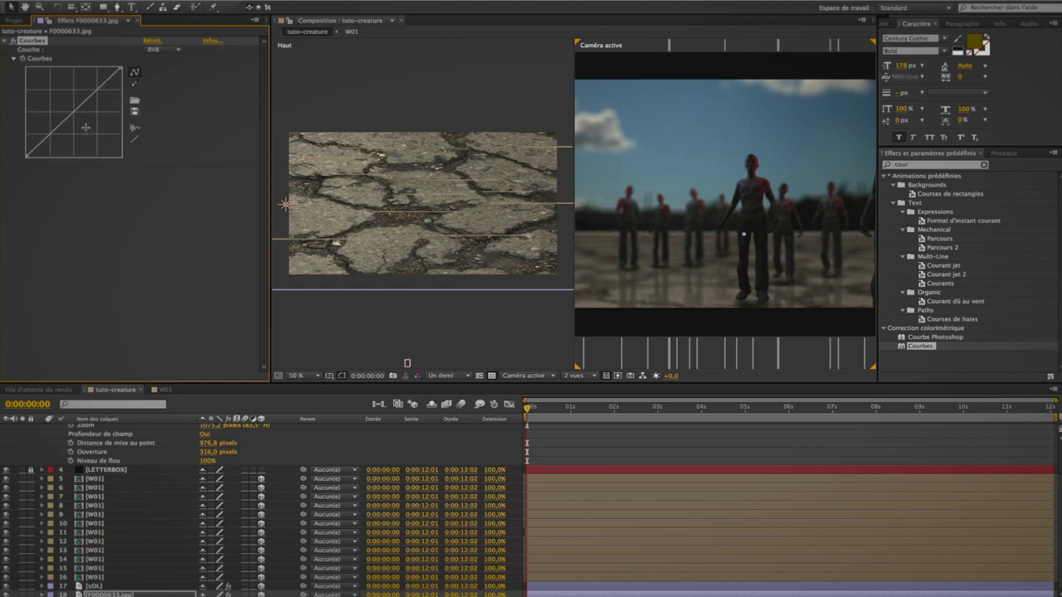
{"action": "scroll", "coordinate": [684, 280], "scroll_direction": "down", "scroll_amount": 2}
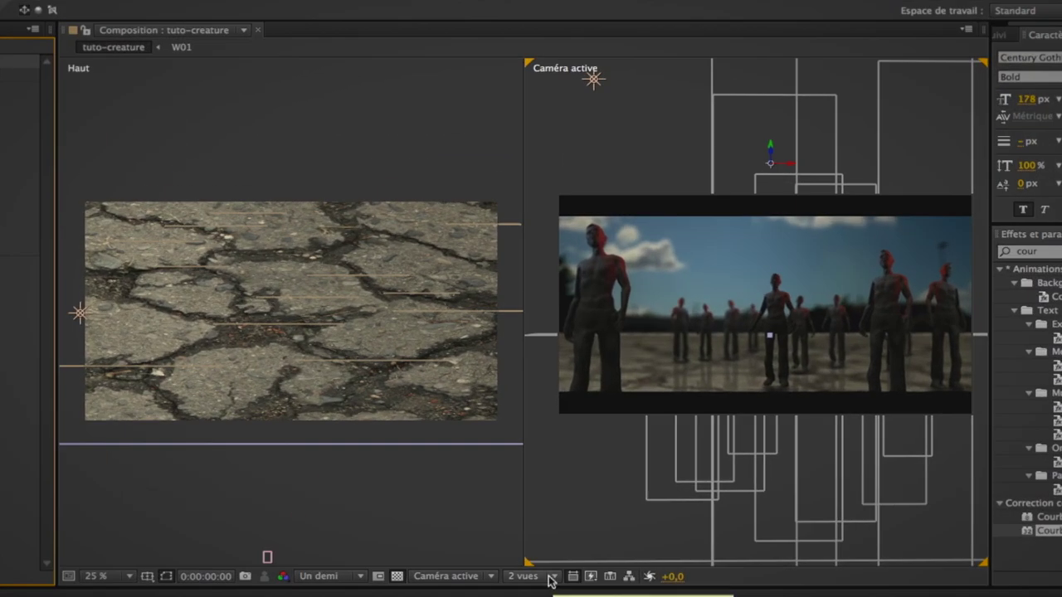
{"action": "left_click", "coordinate": [549, 578]}
{"action": "left_click", "coordinate": [549, 584]}
{"action": "scroll", "coordinate": [559, 405], "scroll_direction": "up", "scroll_amount": 2}
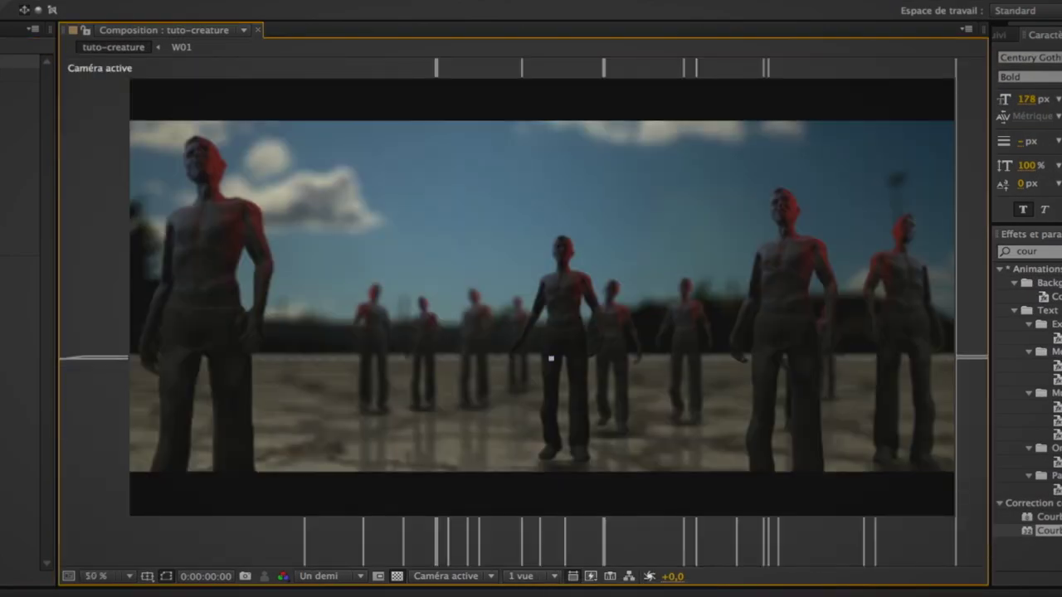
{"action": "left_click_drag", "start_coordinate": [3, 158], "coordinate": [3, 183]}
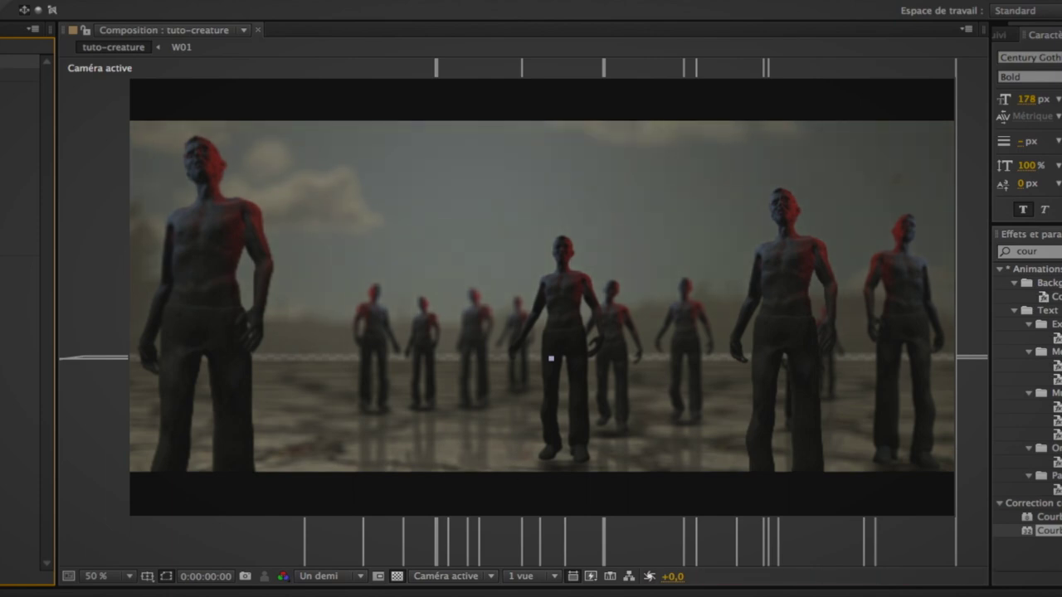
Step: Move the F0000633.jpg sky layer slightly down behind the crowd in the camera view
{"action": "left_click", "coordinate": [390, 594]}
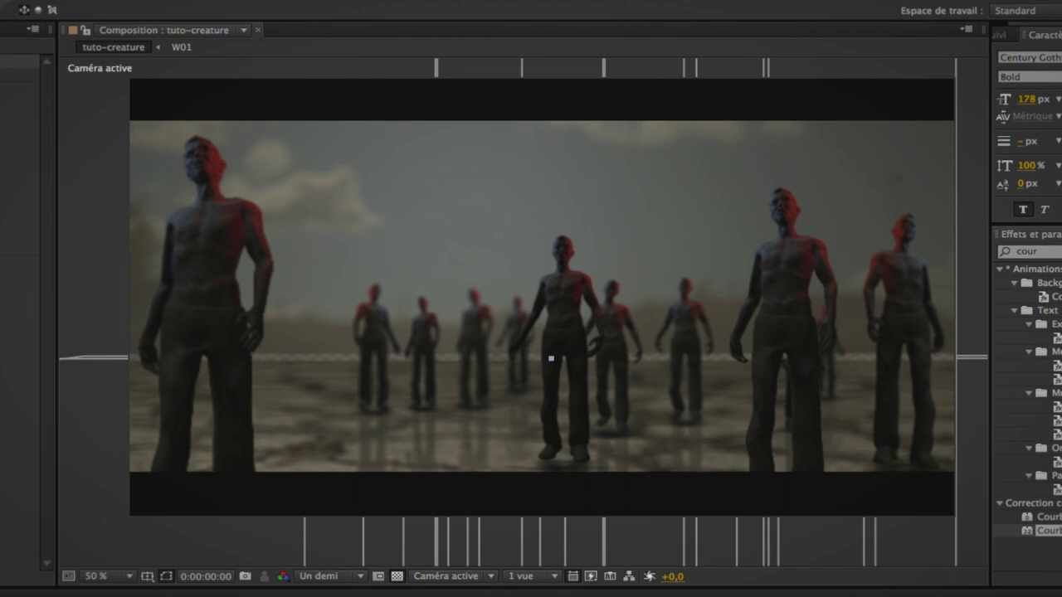
{"action": "scroll", "coordinate": [199, 471], "scroll_direction": "down", "scroll_amount": 4}
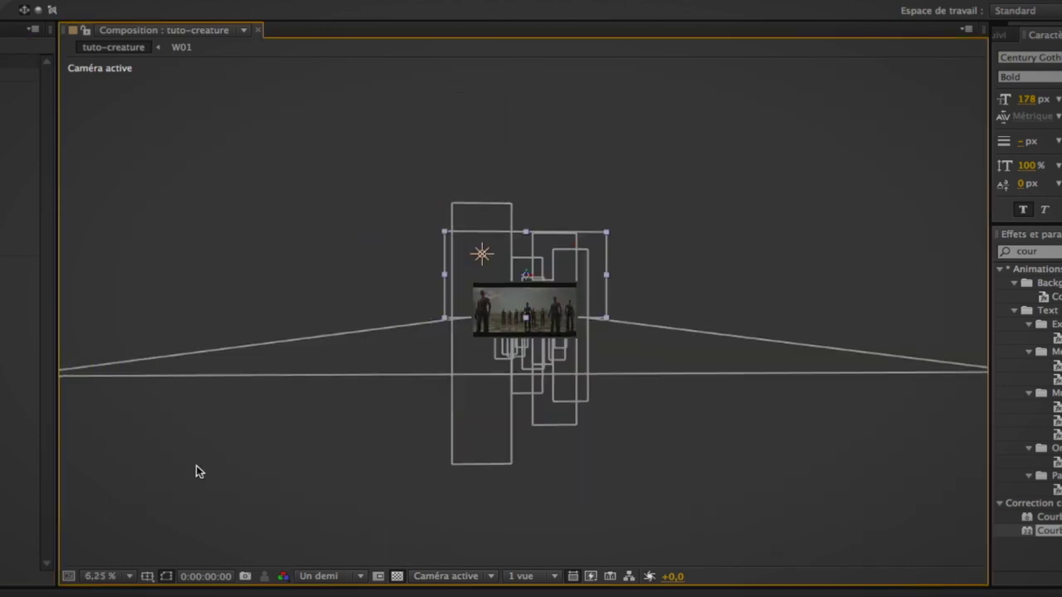
{"action": "scroll", "coordinate": [199, 470], "scroll_direction": "up", "scroll_amount": 2}
{"action": "left_click_drag", "start_coordinate": [536, 156], "coordinate": [536, 158]}
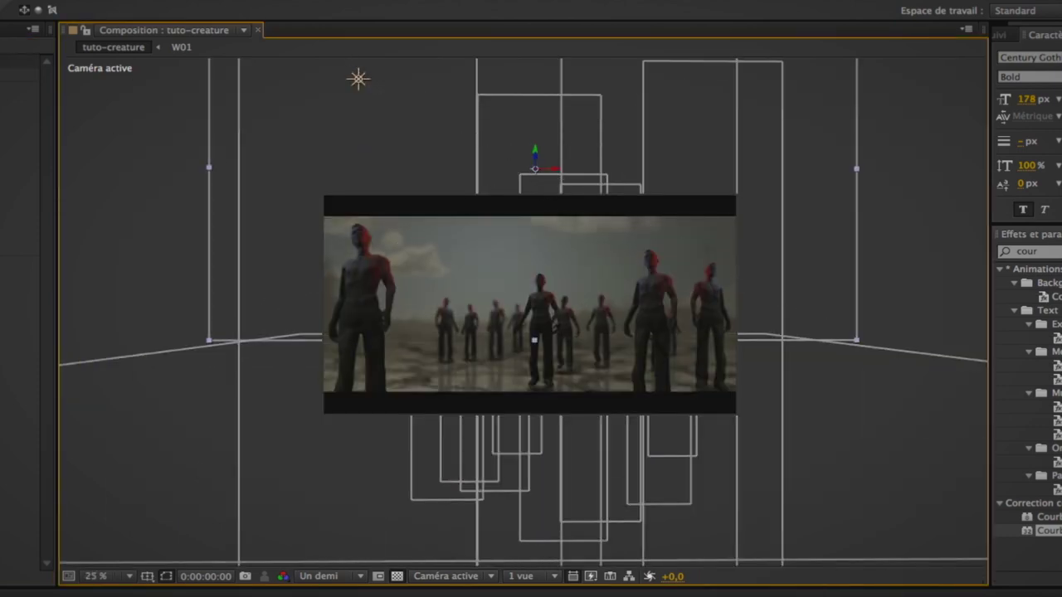
{"action": "key", "text": "period"}
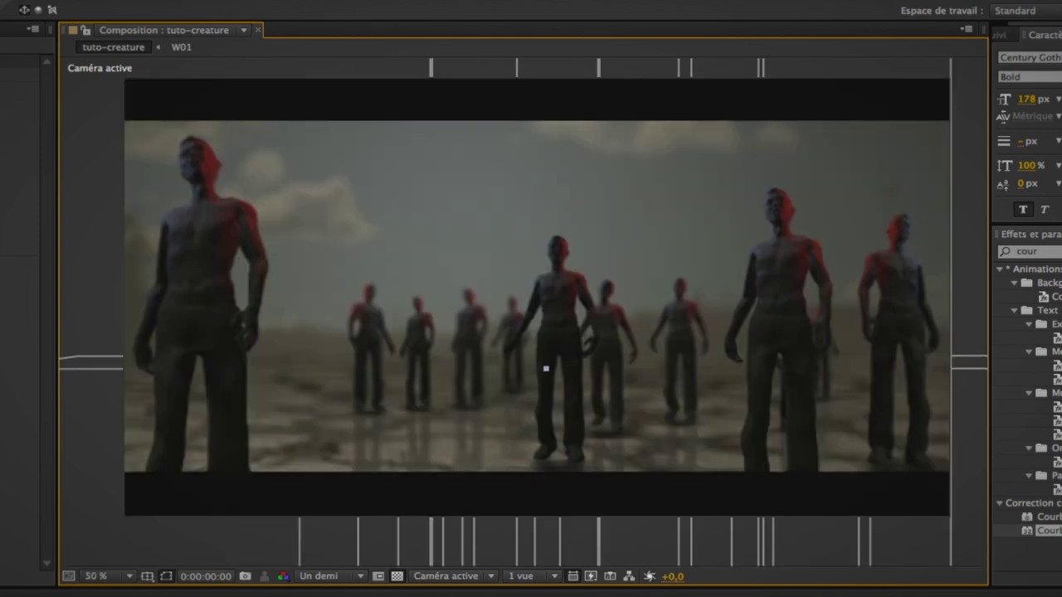
Step: Set the composition preview resolution to full (Intégrale)
{"action": "key", "text": "grave"}
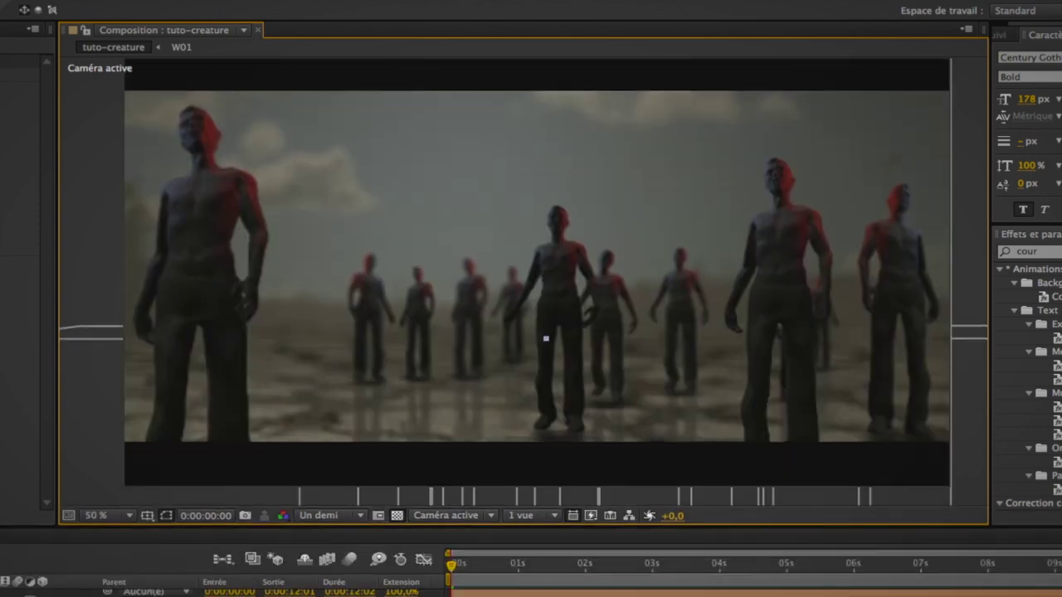
{"action": "left_click", "coordinate": [329, 516]}
{"action": "left_click", "coordinate": [328, 554]}
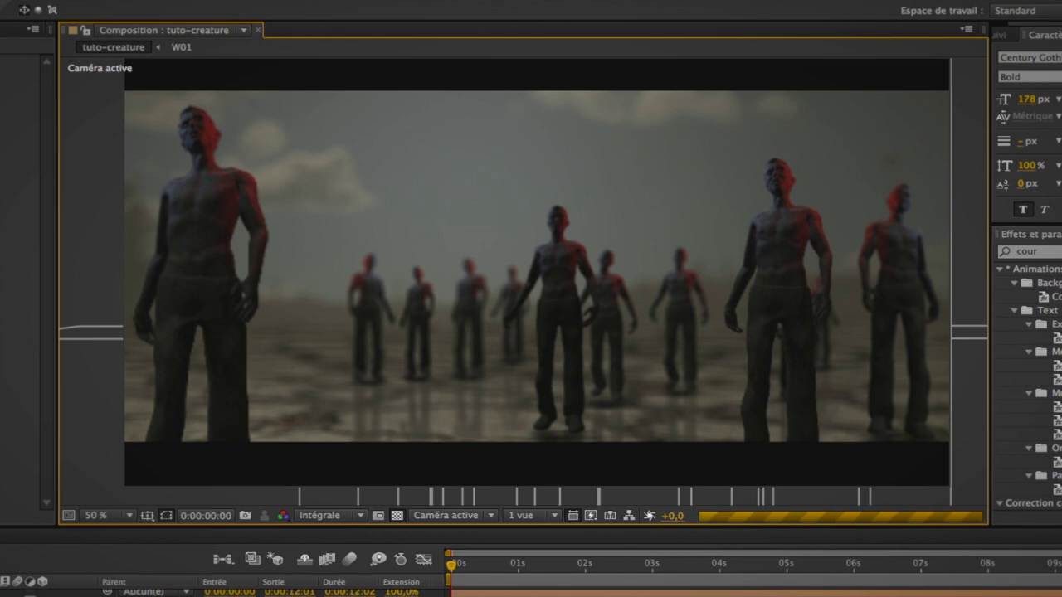